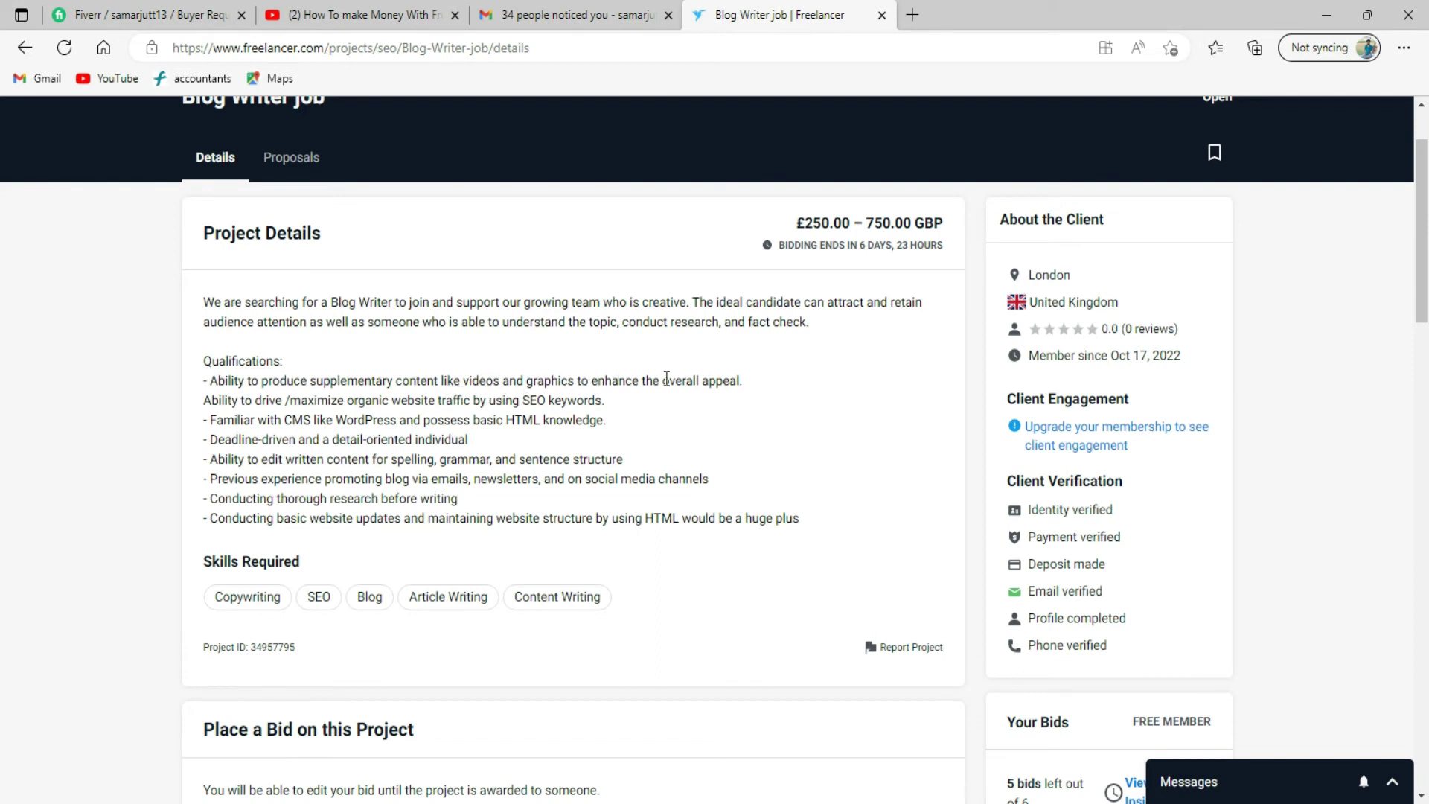
# Review the Blog Writer job's project details, client information and bid form
pyautogui.scroll(-8, 367, 453)
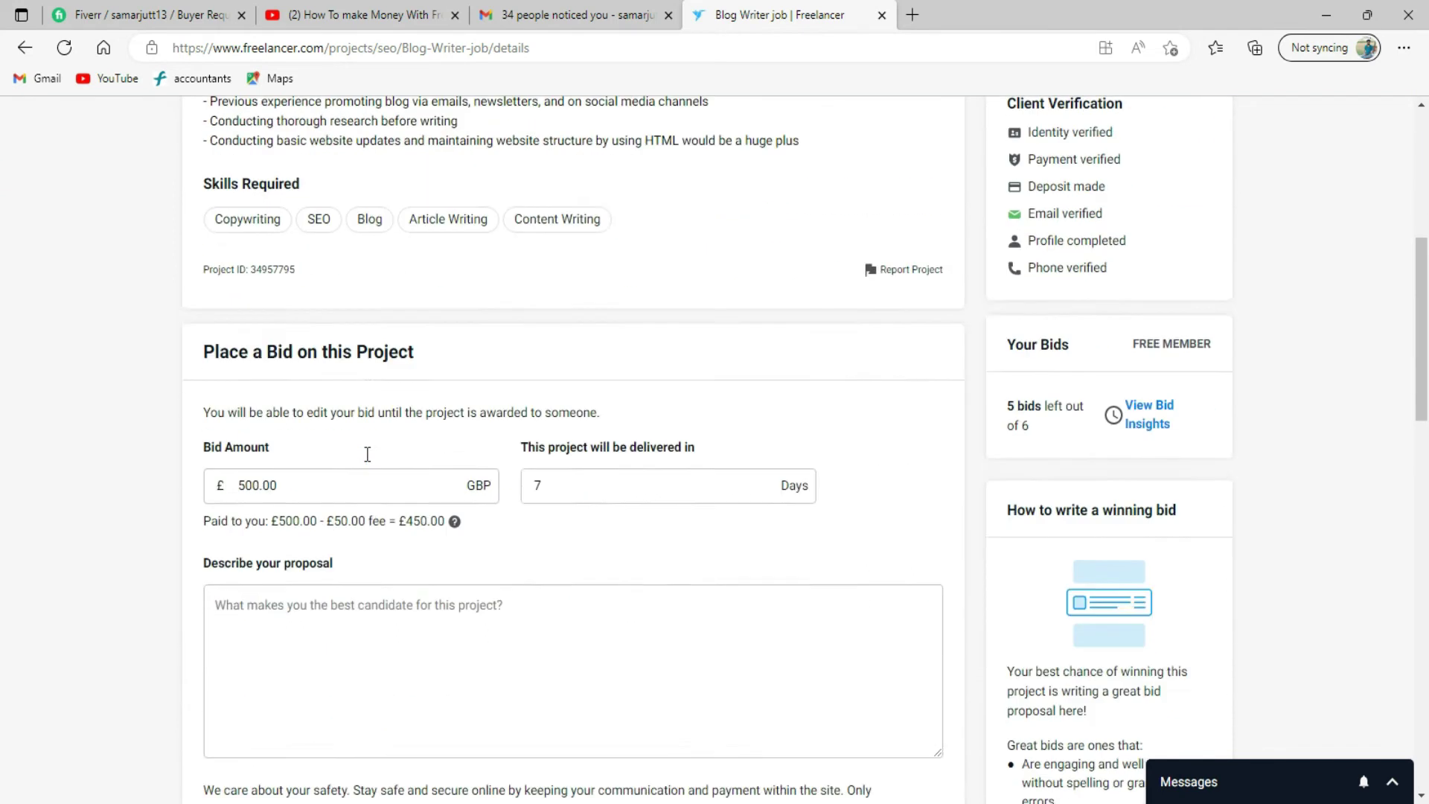
pyautogui.click(367, 453)
pyautogui.scroll(8, 367, 453)
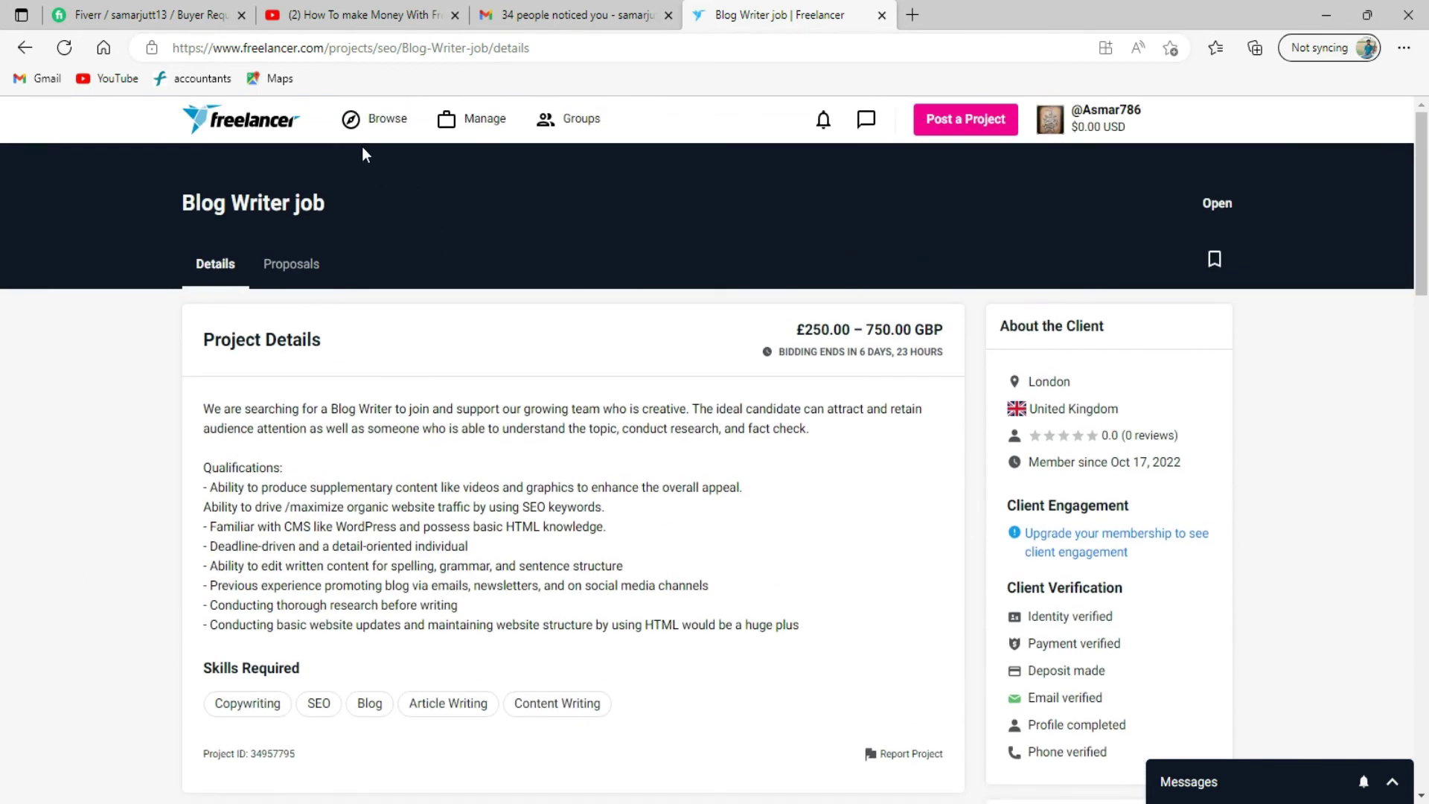
pyautogui.scroll(-8, 418, 276)
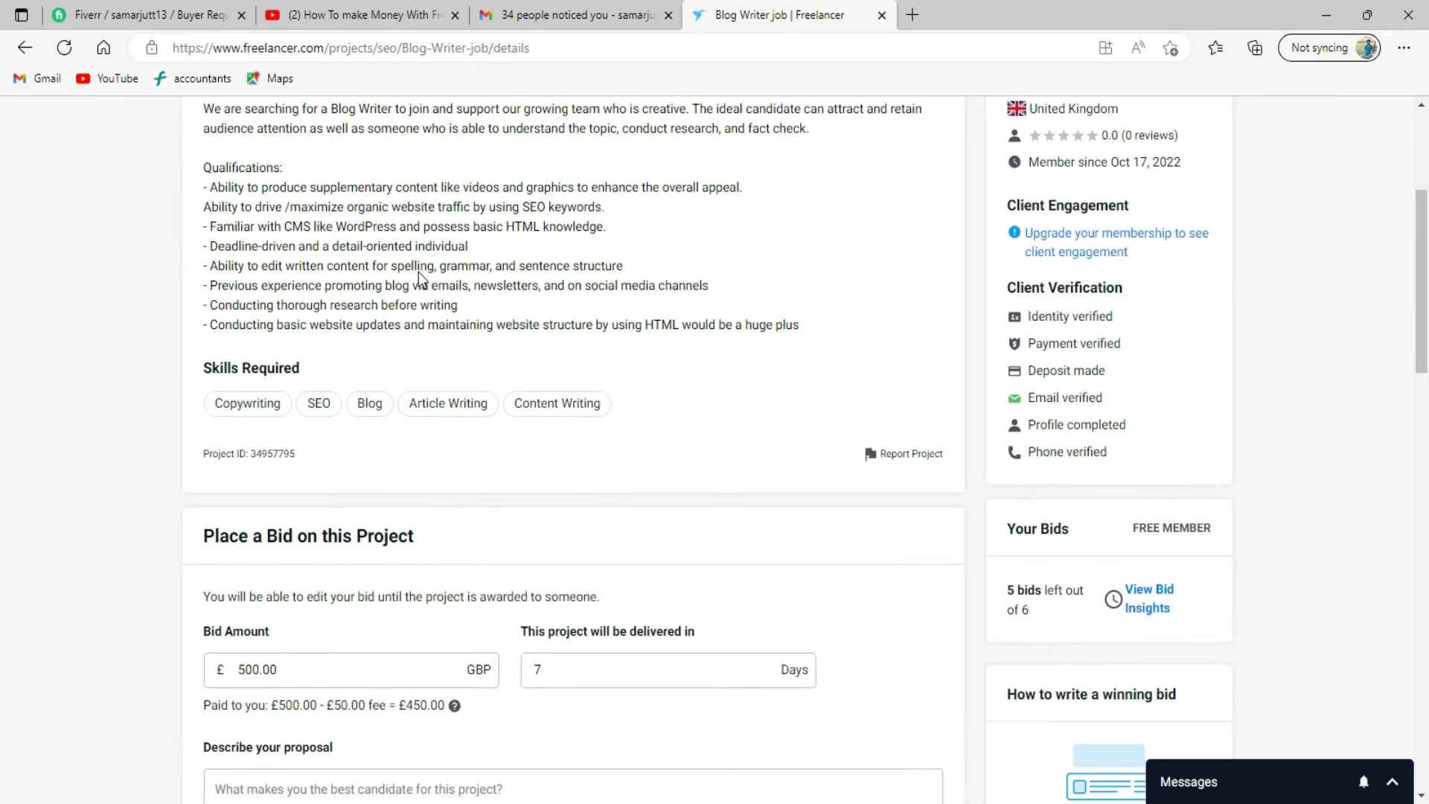
pyautogui.scroll(-7, 419, 276)
pyautogui.scroll(-5, 419, 287)
pyautogui.scroll(5, 506, 268)
pyautogui.scroll(15, 517, 260)
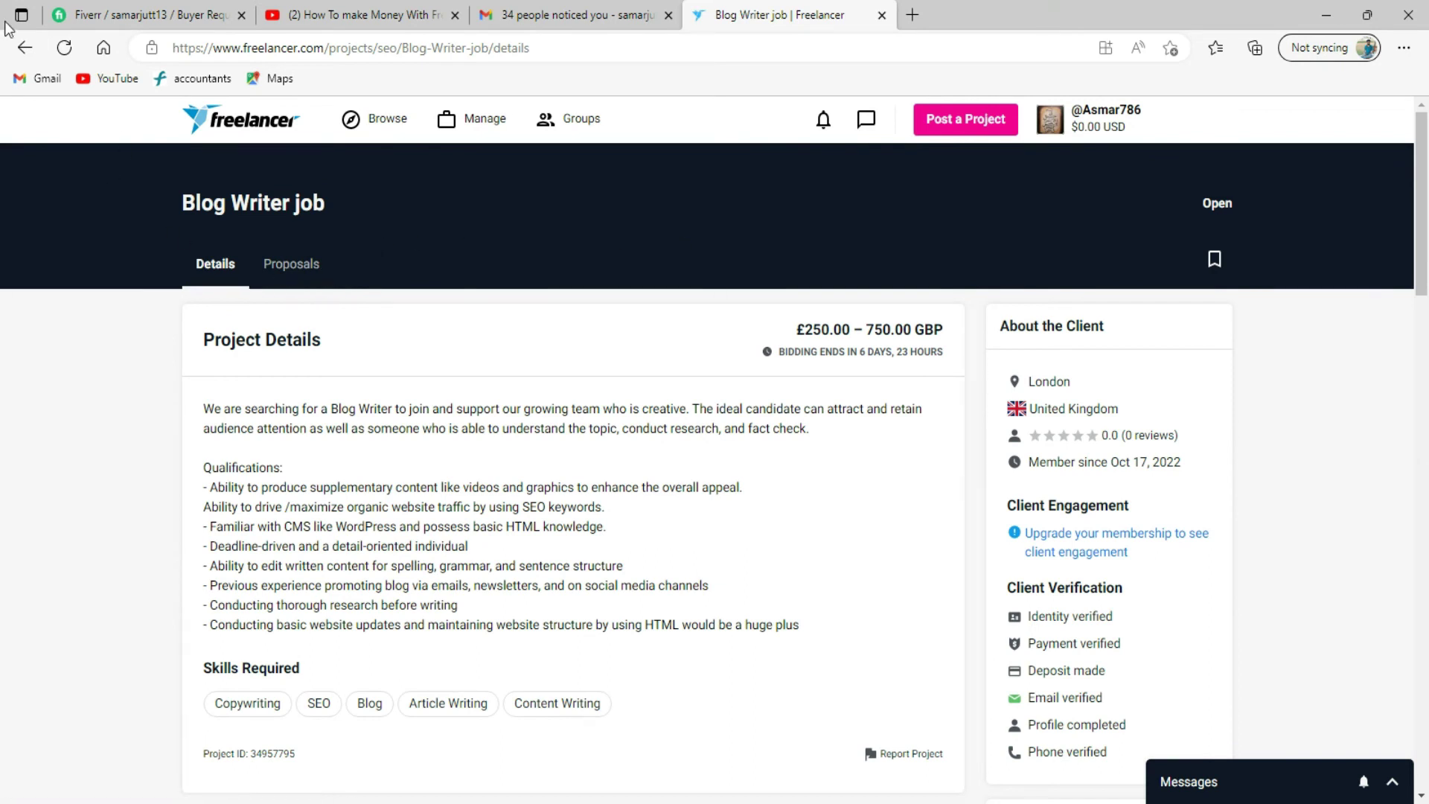
# Return to the project search results and look through the budgets and bids of the latest SEO listings
pyautogui.click(25, 51)
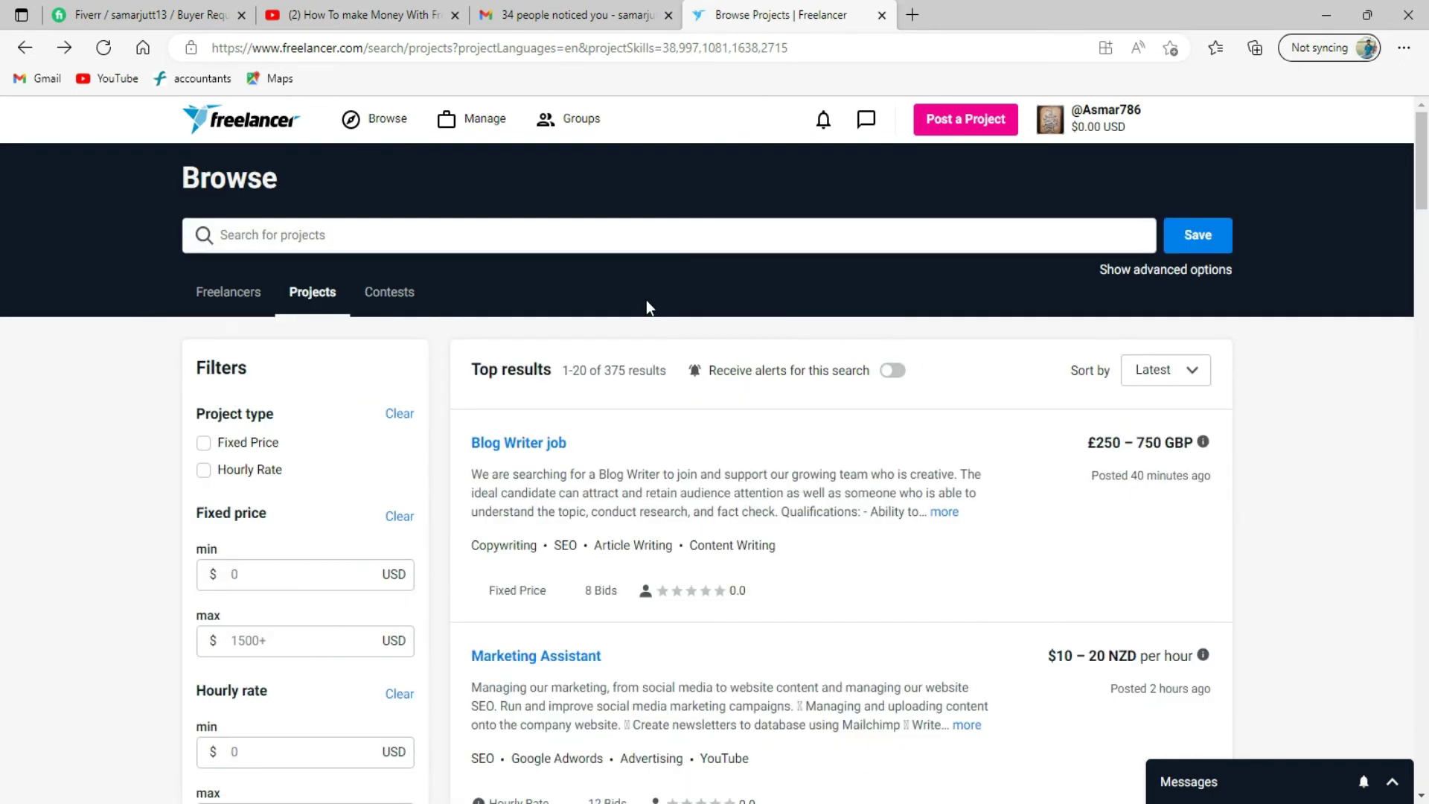
pyautogui.scroll(-5, 646, 300)
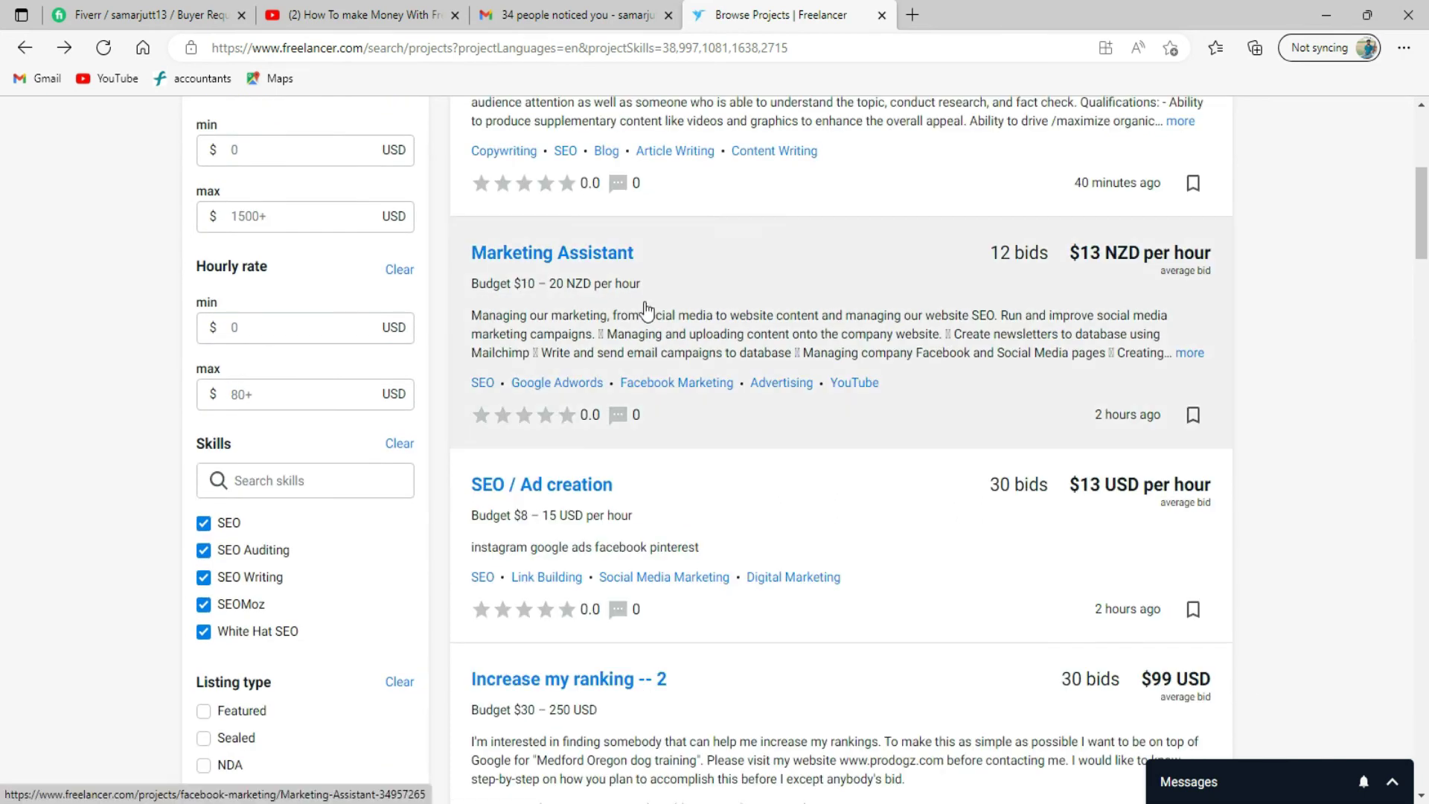
pyautogui.scroll(-2, 646, 308)
pyautogui.scroll(2, 646, 308)
pyautogui.scroll(3, 645, 309)
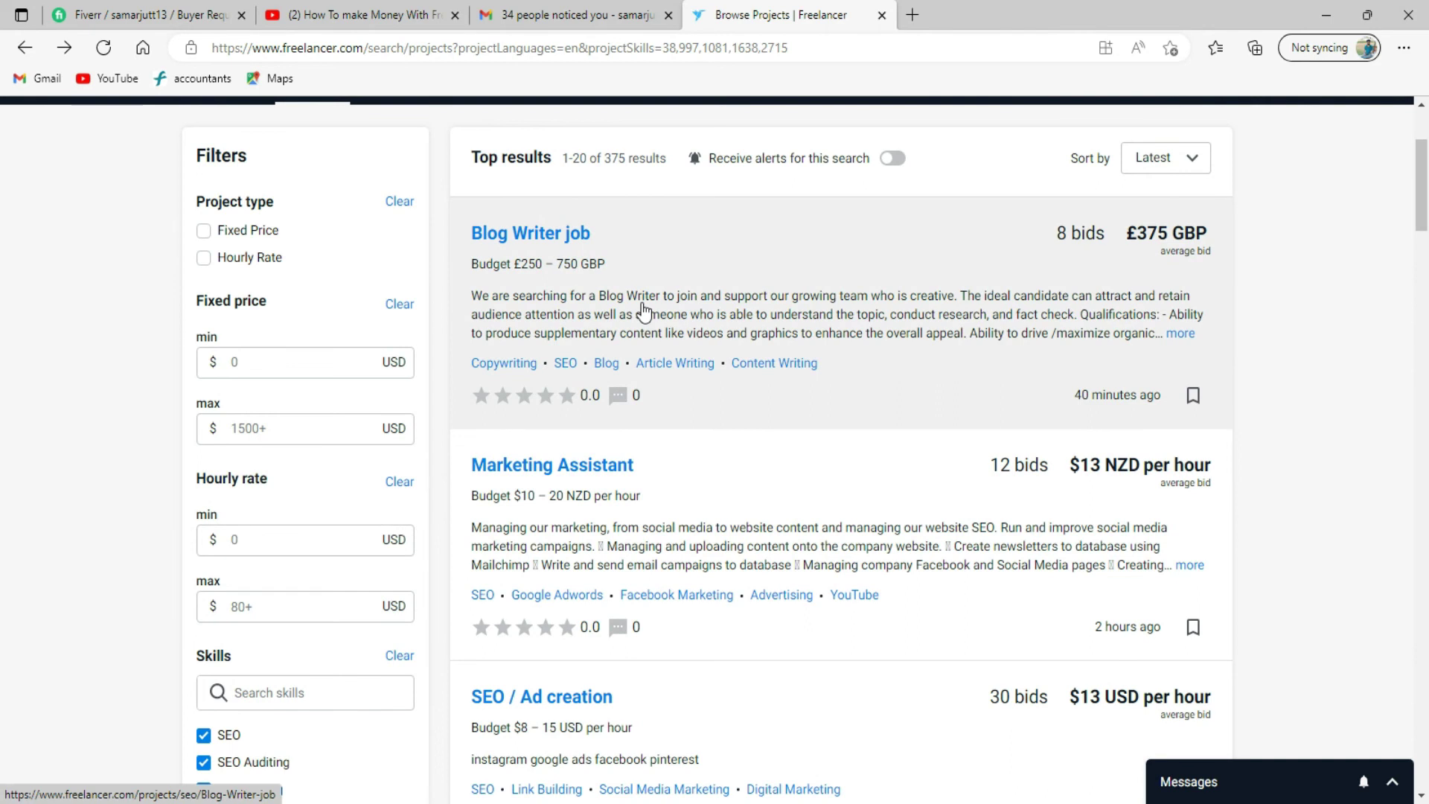
pyautogui.scroll(-4, 645, 310)
pyautogui.scroll(-1, 638, 311)
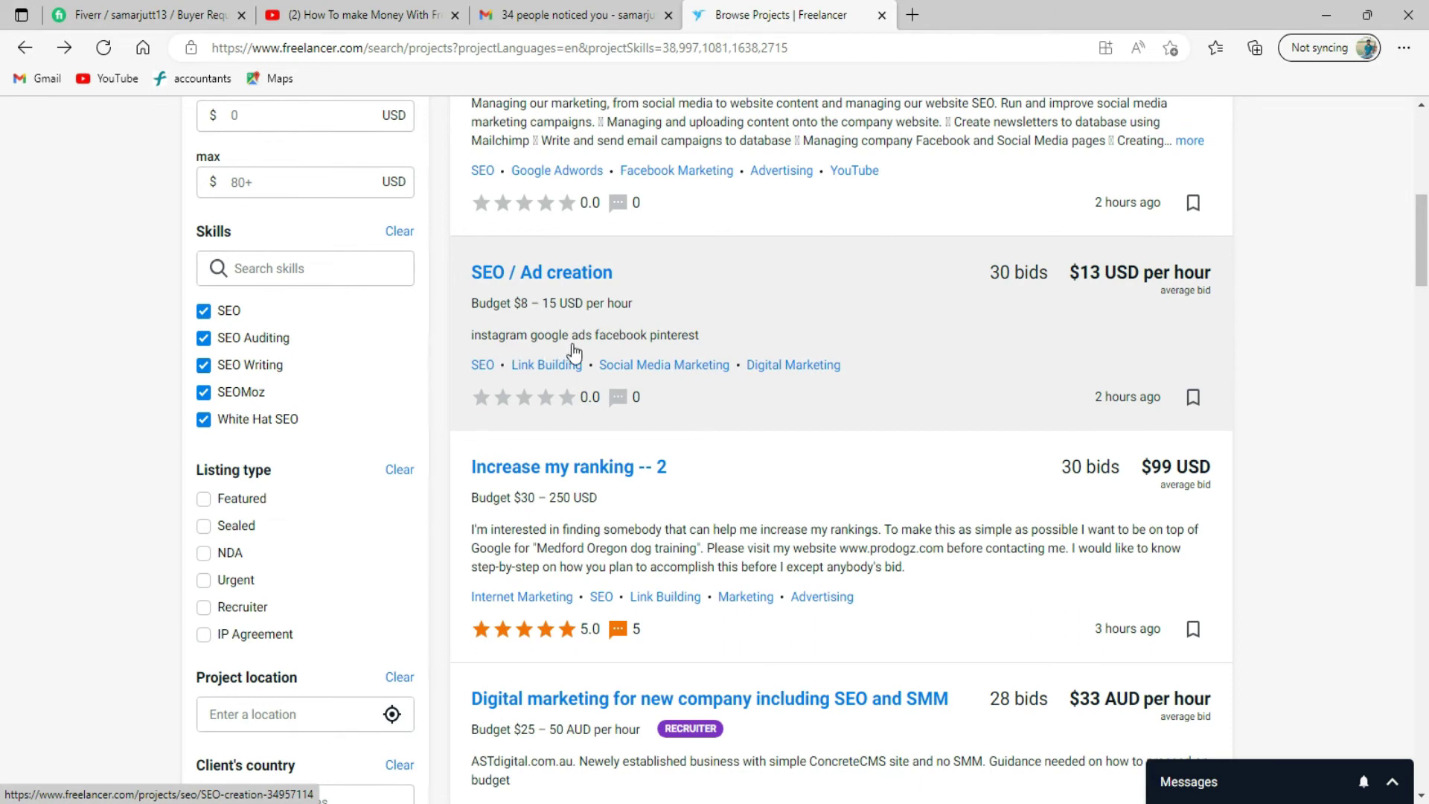
pyautogui.scroll(-2, 635, 350)
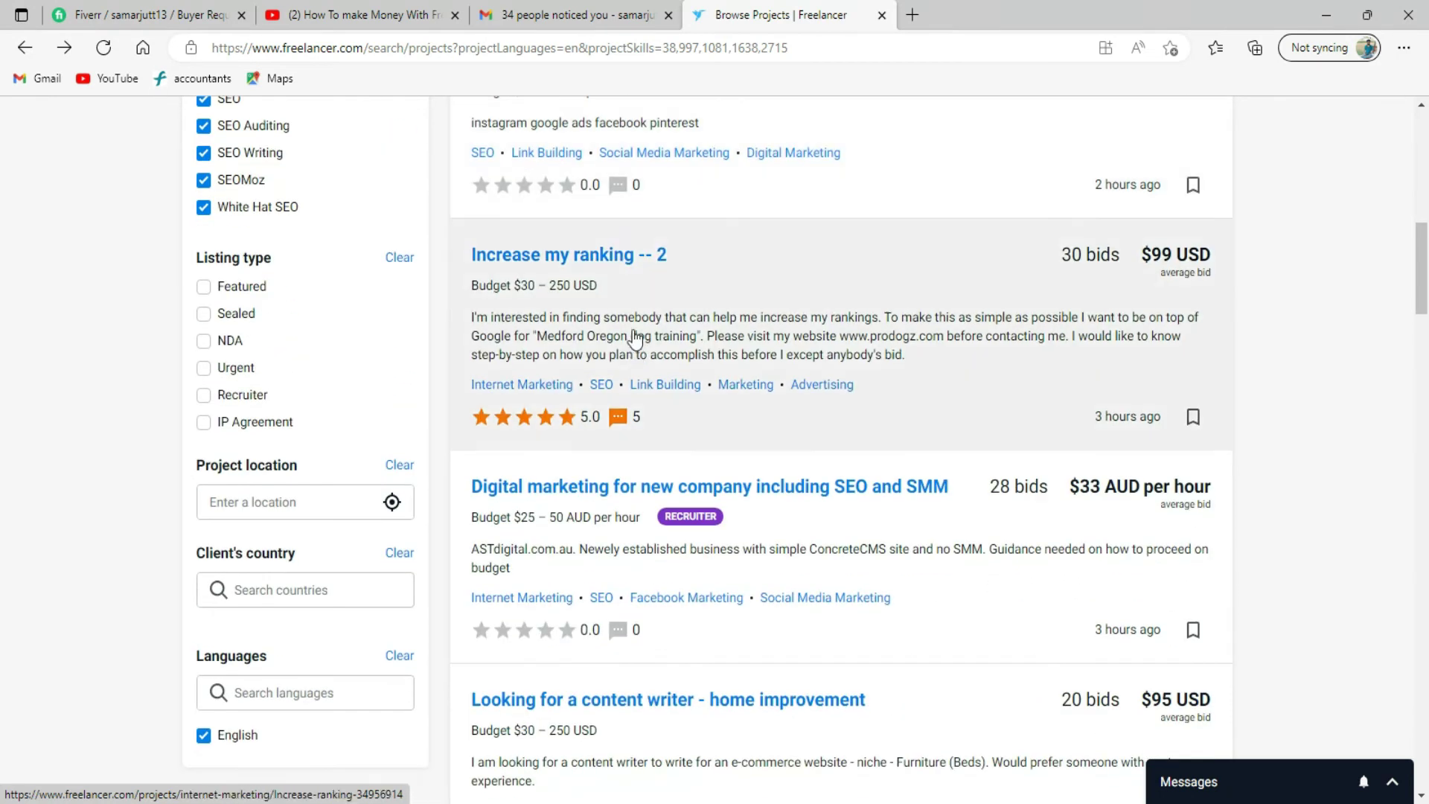
pyautogui.scroll(1, 635, 340)
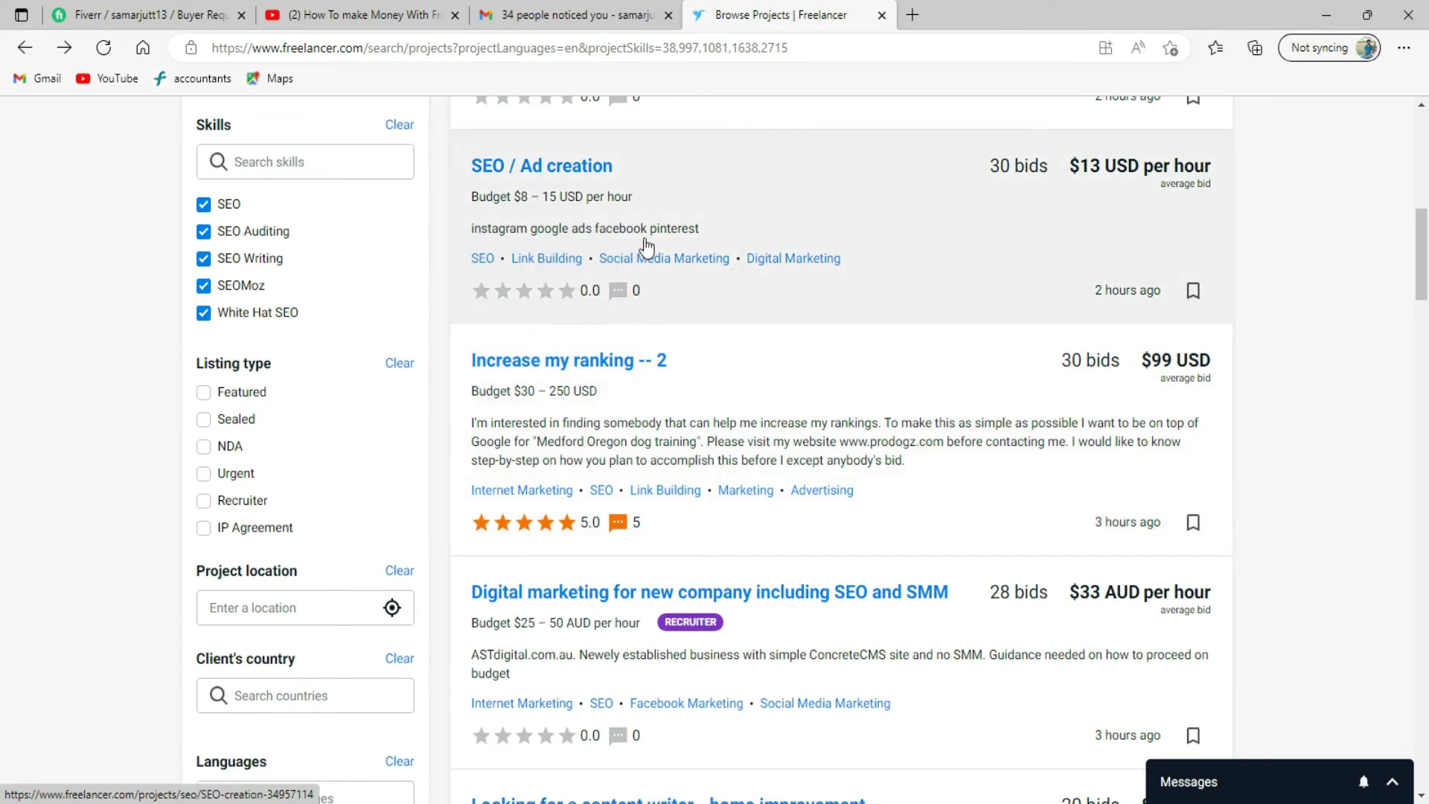
# Compare the client ratings of the "SEO / Ad creation" and "Increase my ranking -- 2" listings
pyautogui.moveTo(529, 301)
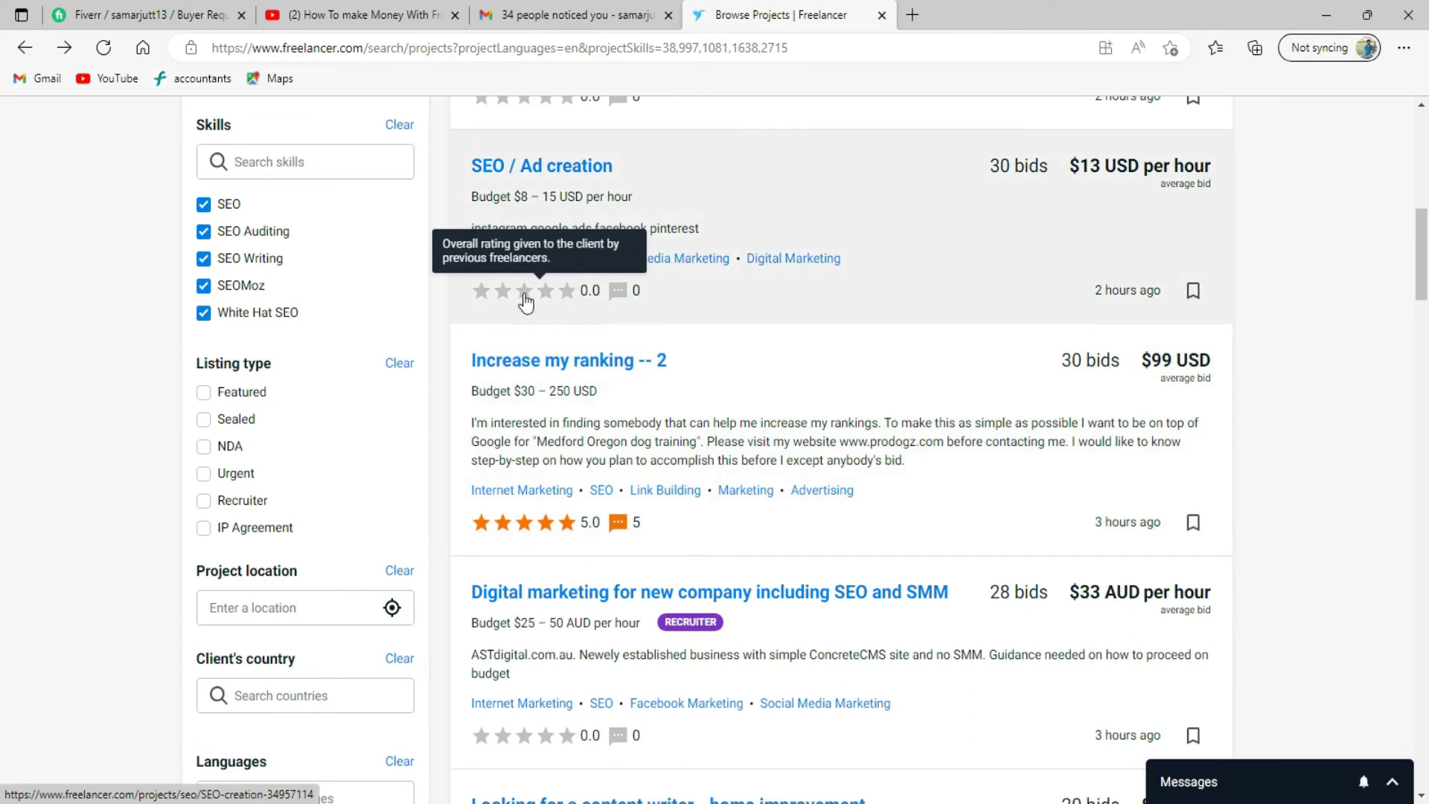
pyautogui.scroll(5, 593, 301)
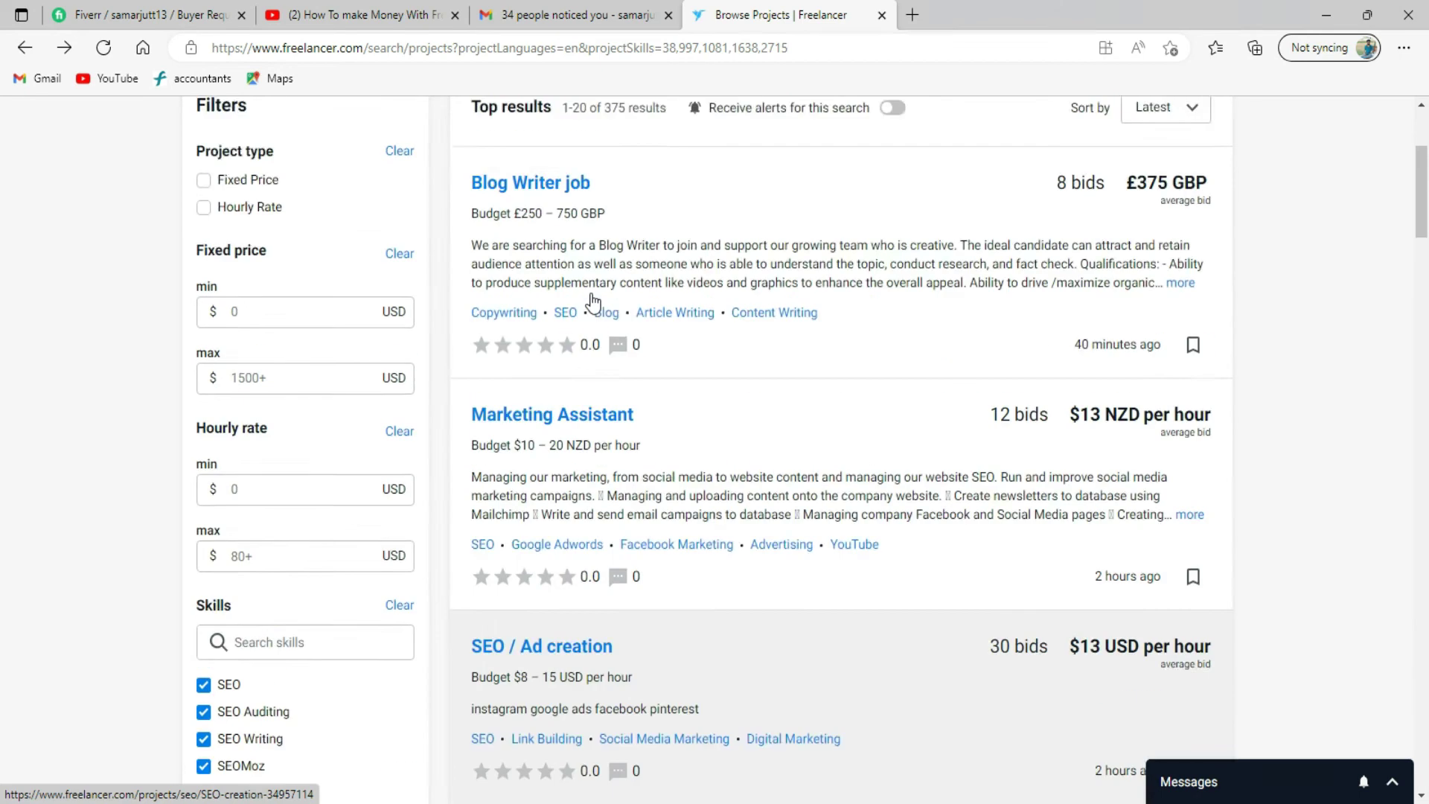
pyautogui.scroll(-7, 590, 306)
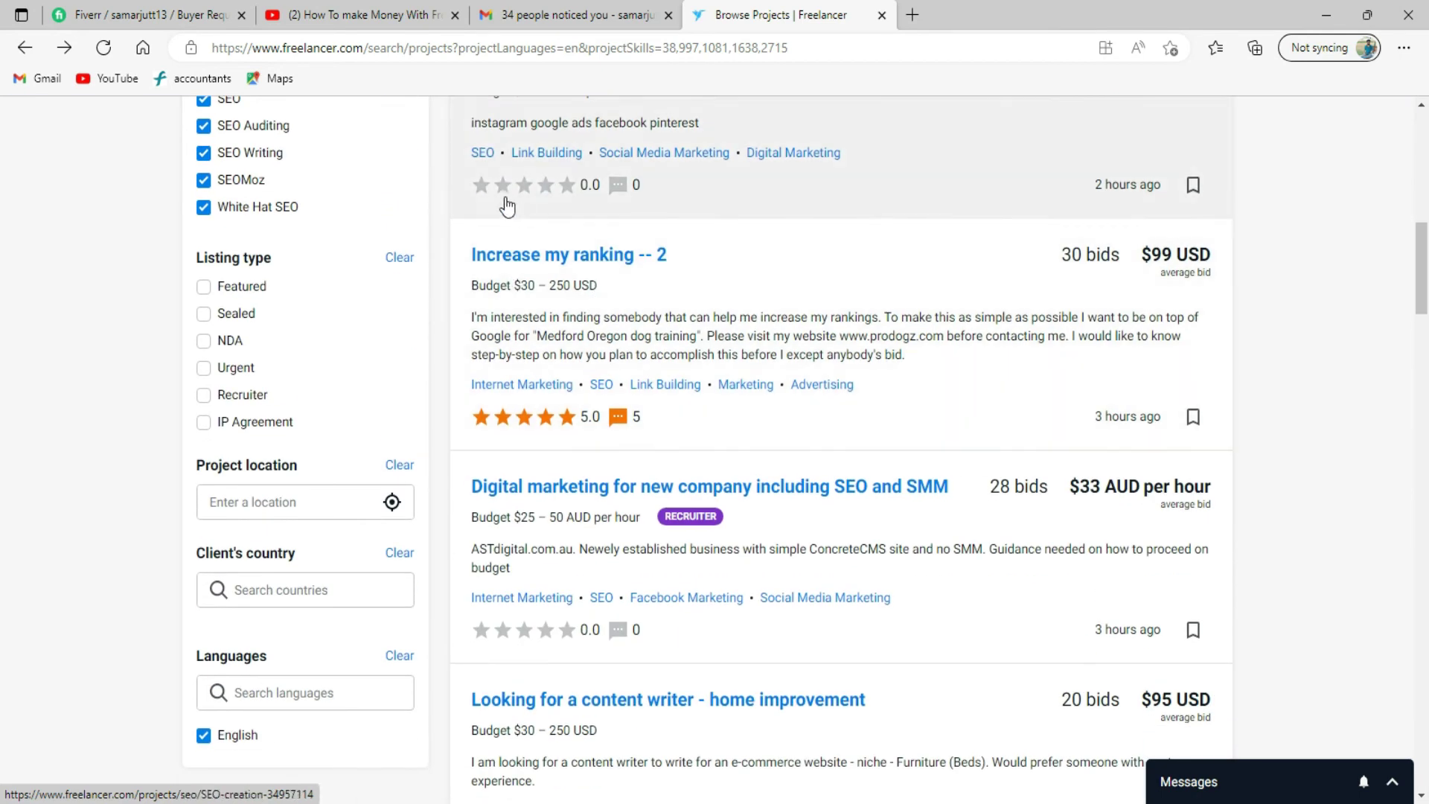
pyautogui.moveTo(569, 430)
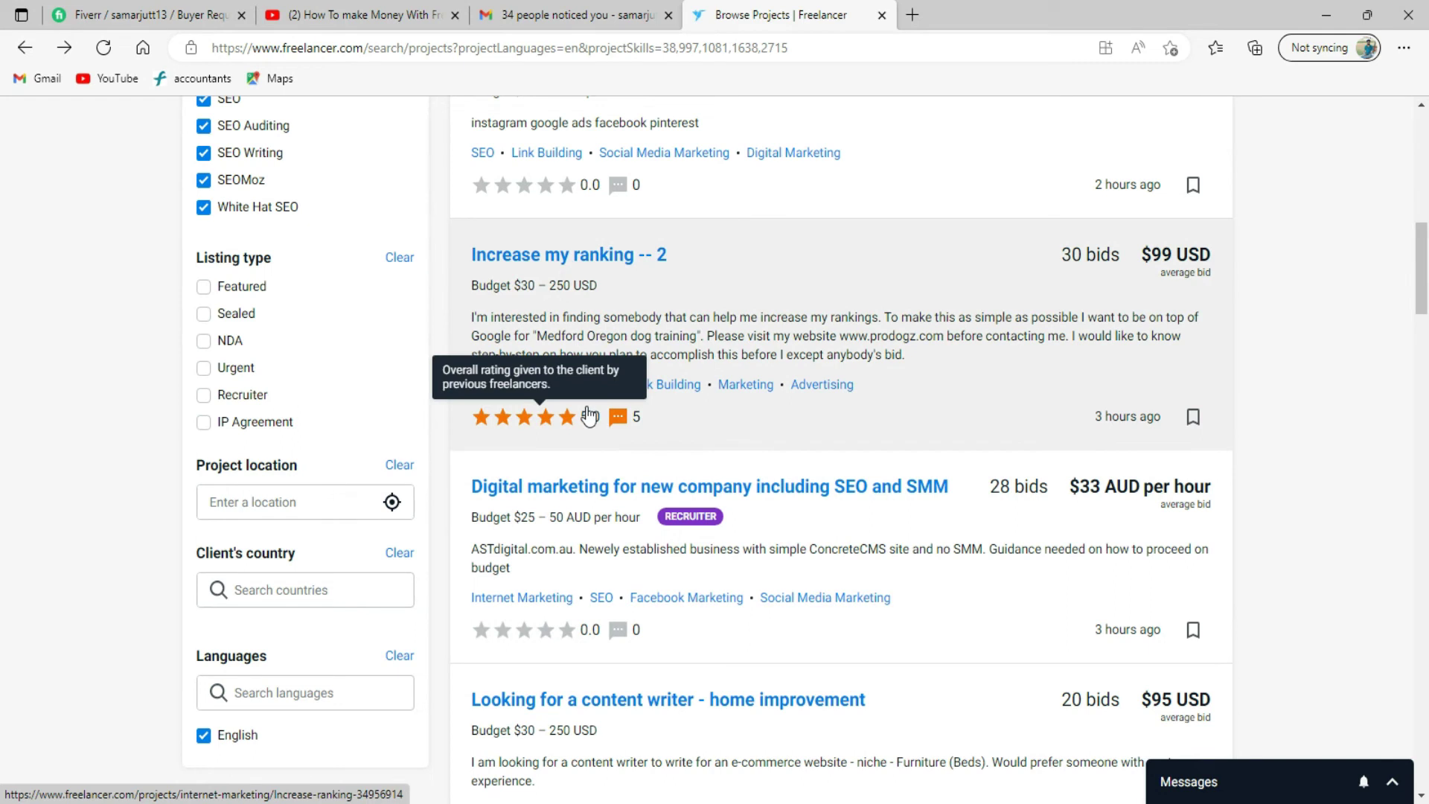
pyautogui.scroll(4, 689, 249)
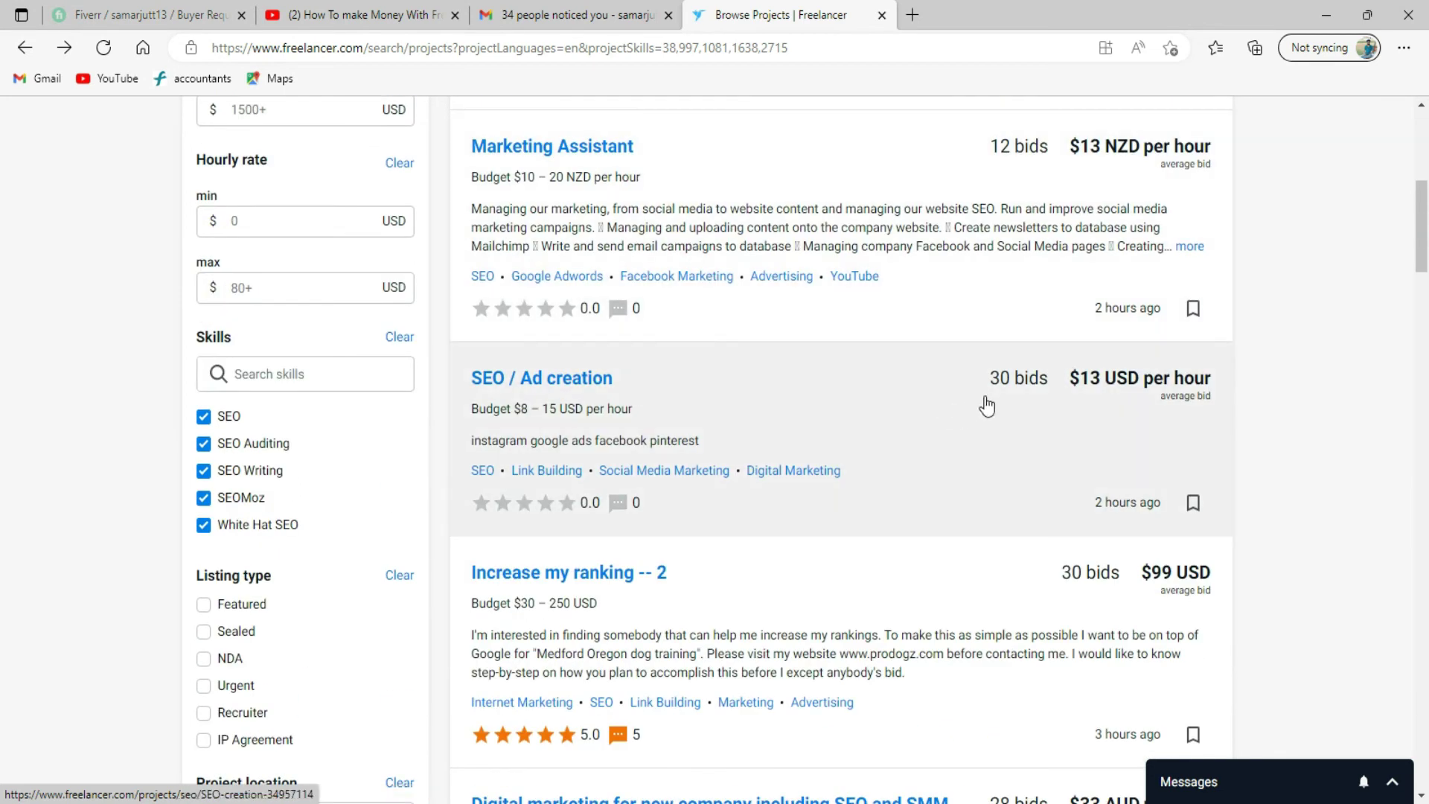
pyautogui.scroll(1, 1019, 281)
pyautogui.scroll(4, 1018, 280)
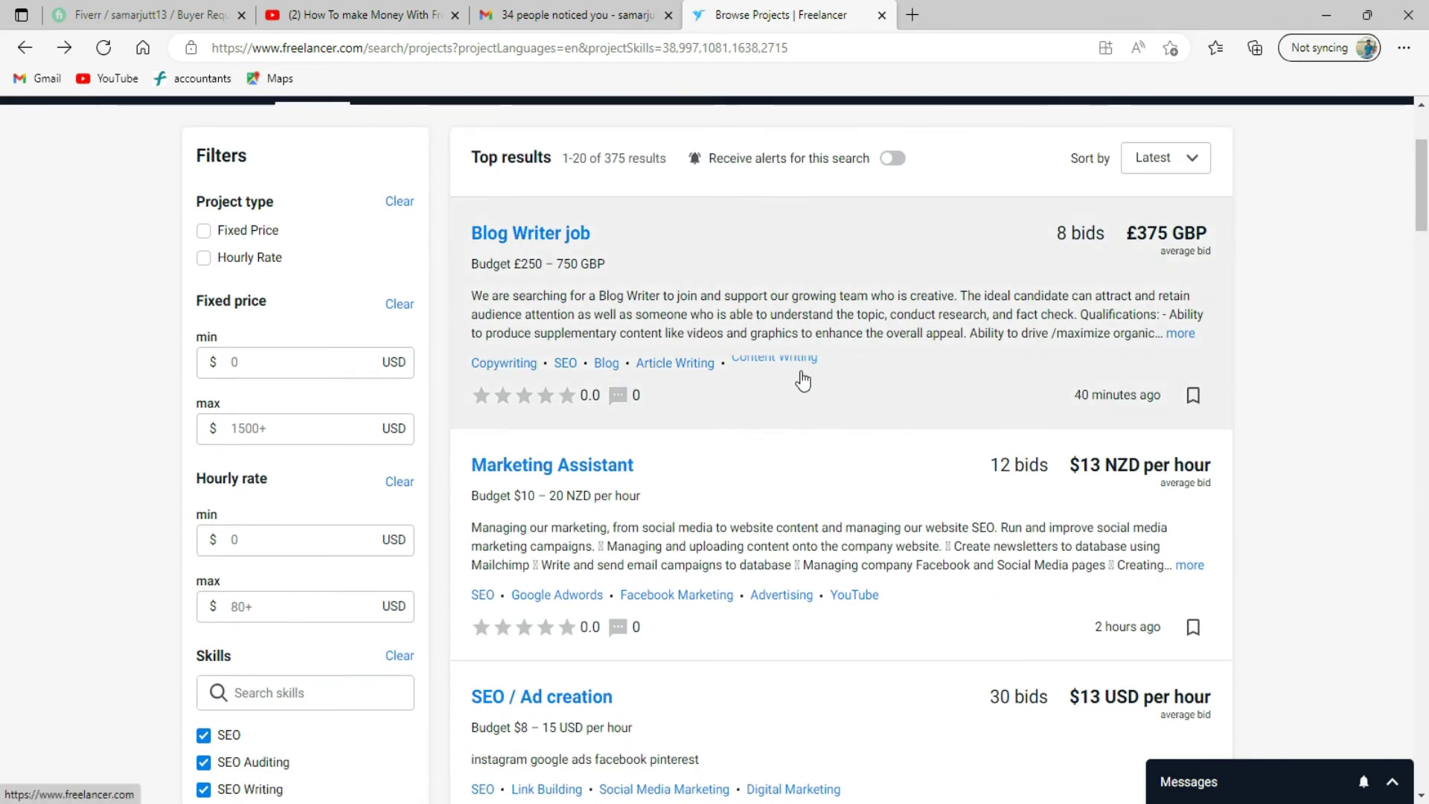
# Find the "SEO for my website" project in the search results and open its details
pyautogui.scroll(-9, 802, 378)
pyautogui.scroll(6, 760, 378)
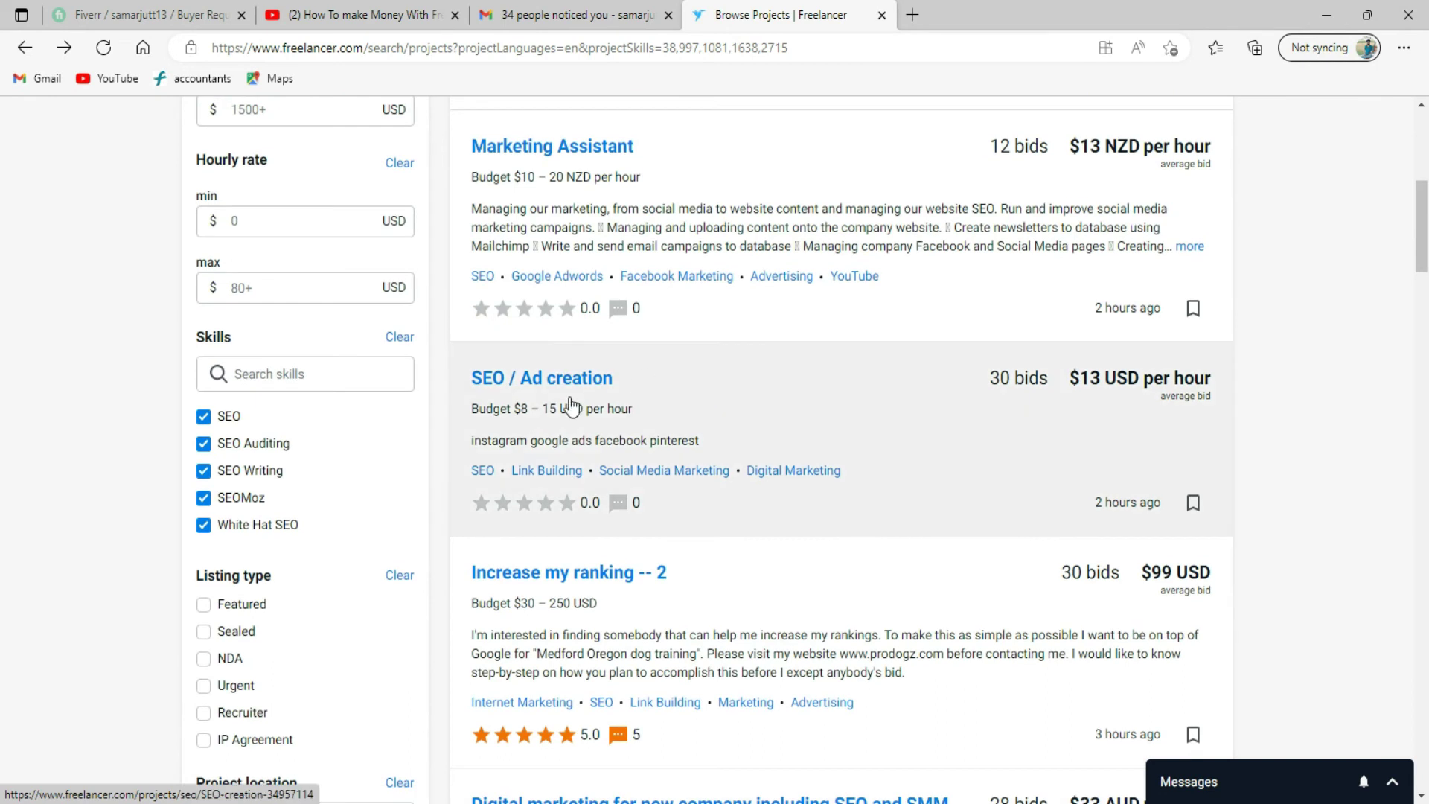
pyautogui.scroll(-7, 756, 431)
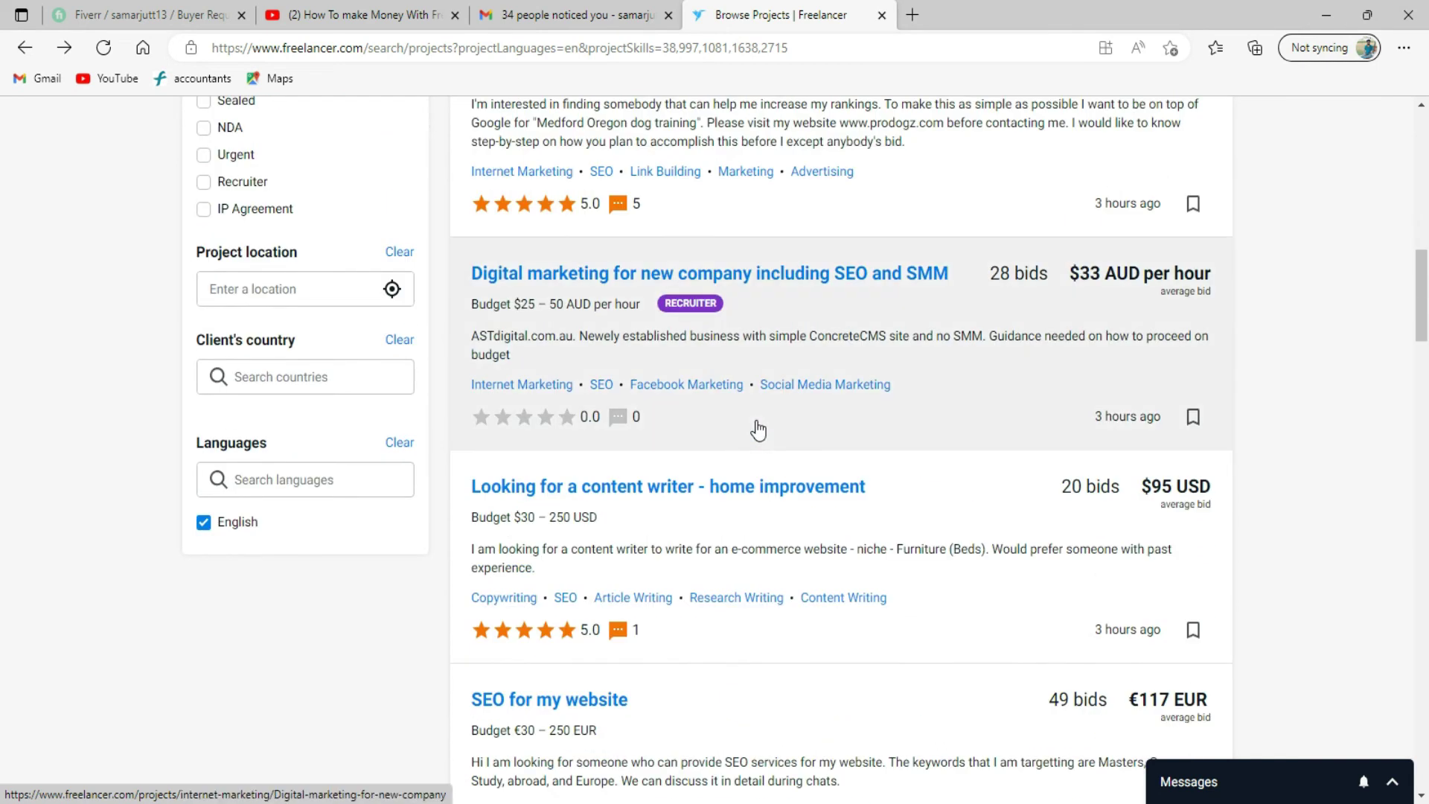
pyautogui.scroll(3, 757, 430)
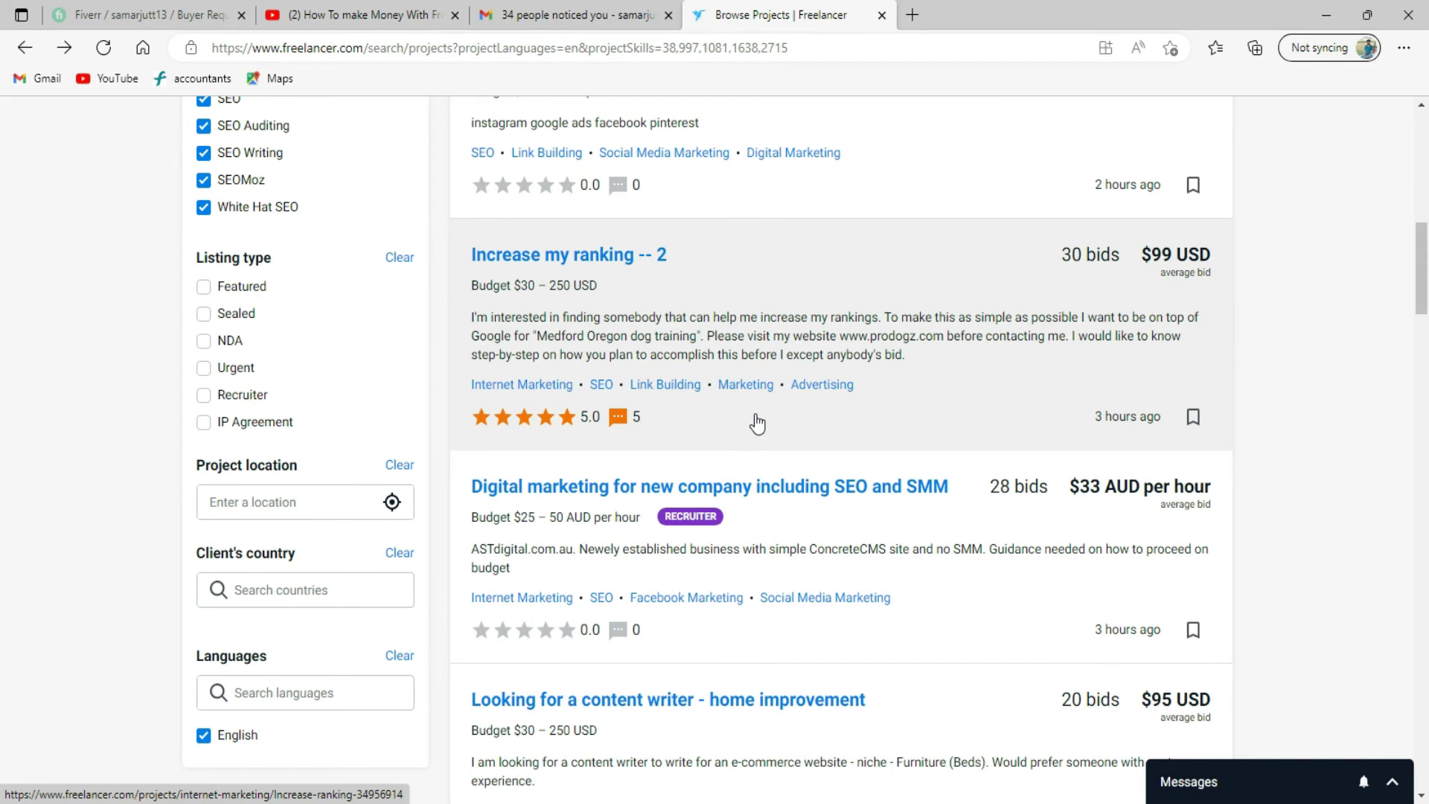
pyautogui.scroll(-4, 758, 423)
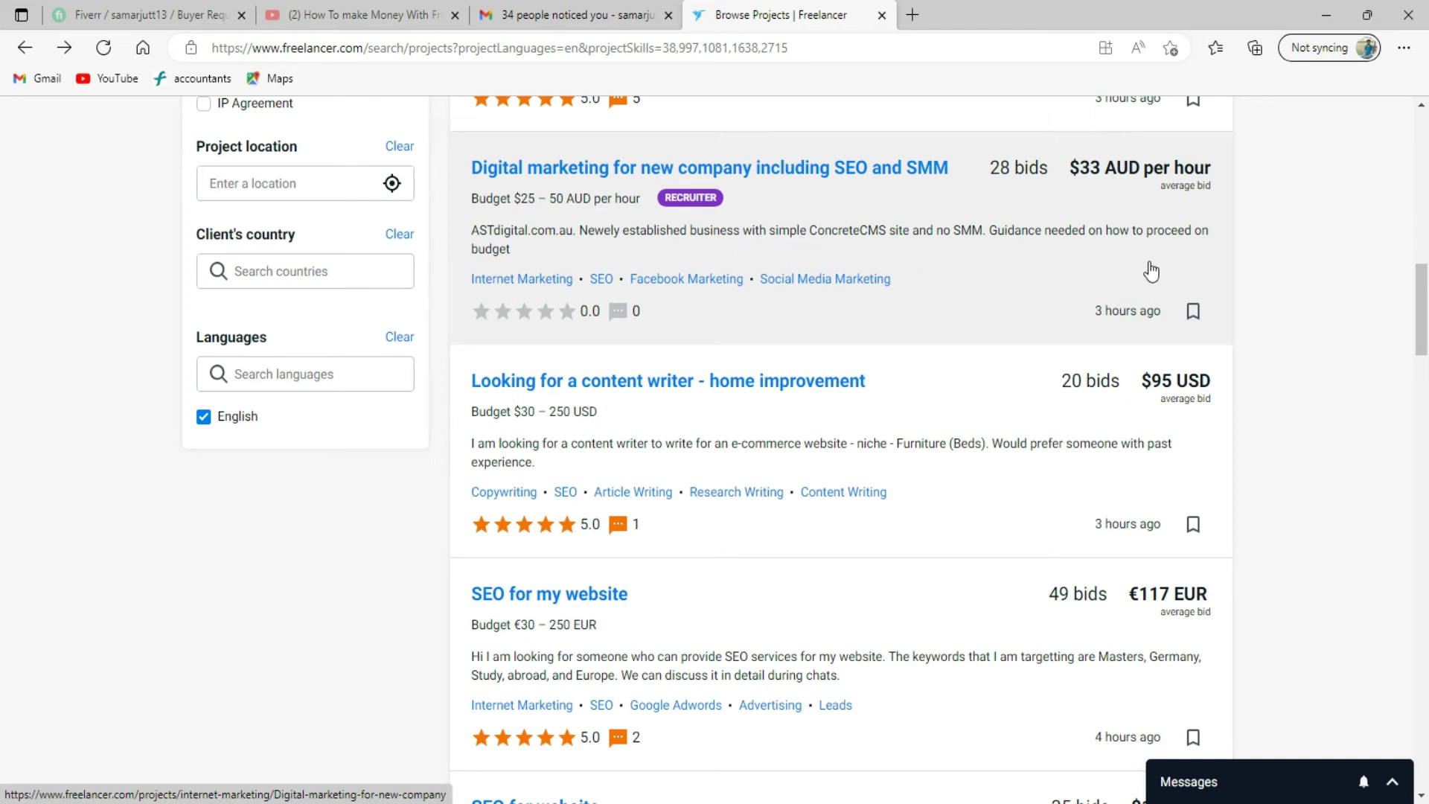
pyautogui.scroll(-1, 668, 346)
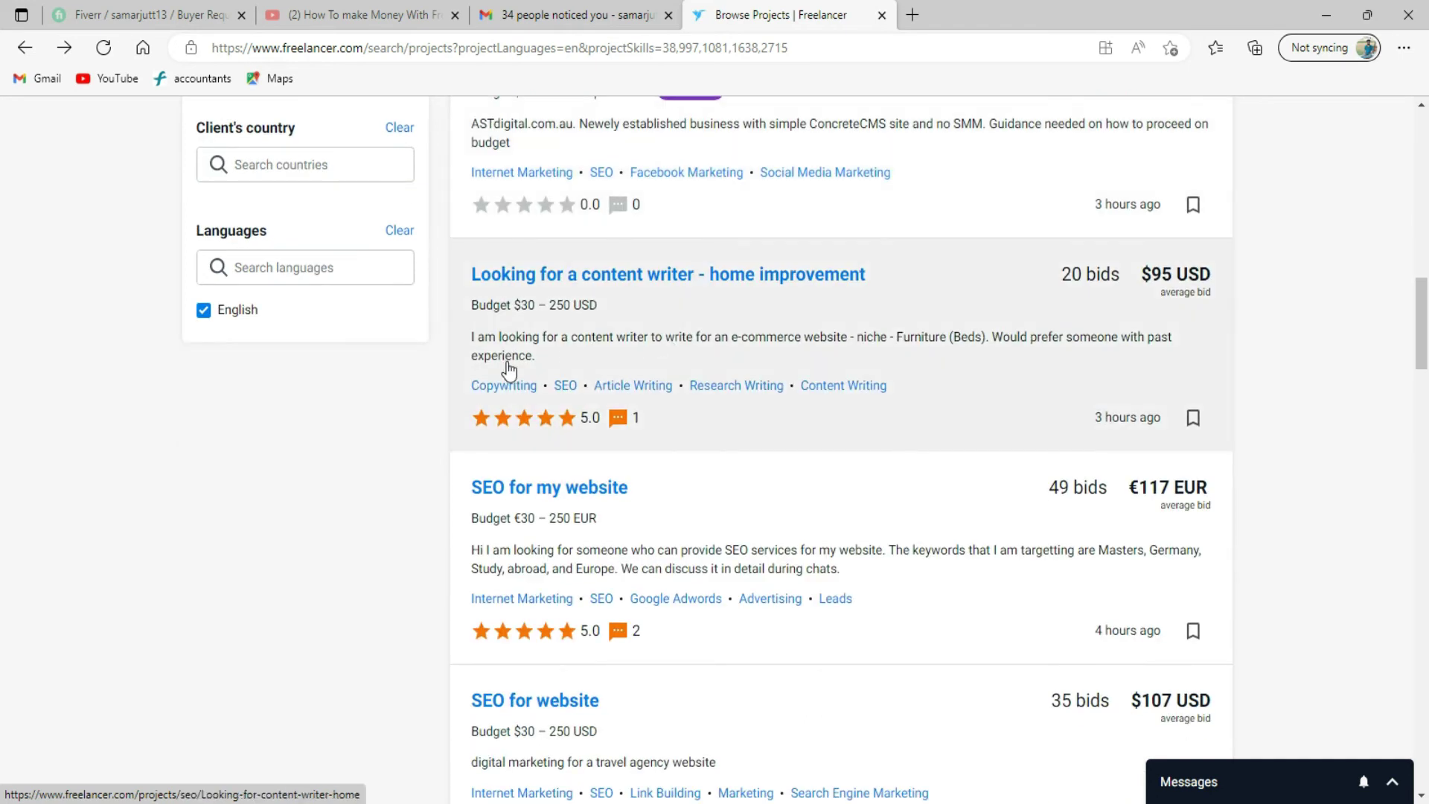
pyautogui.scroll(-2, 740, 328)
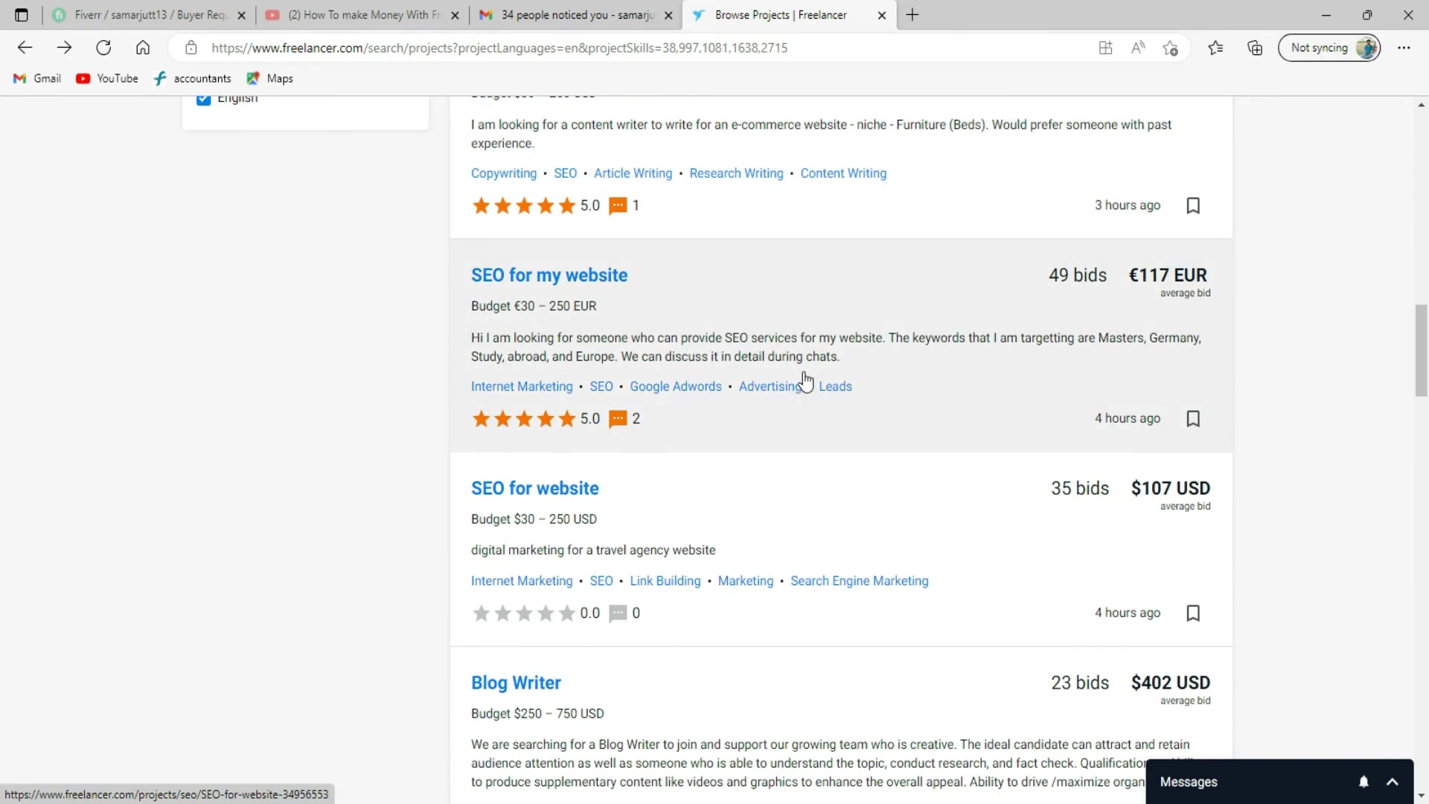
pyautogui.scroll(2, 807, 383)
pyautogui.scroll(-2, 997, 390)
pyautogui.click(711, 362)
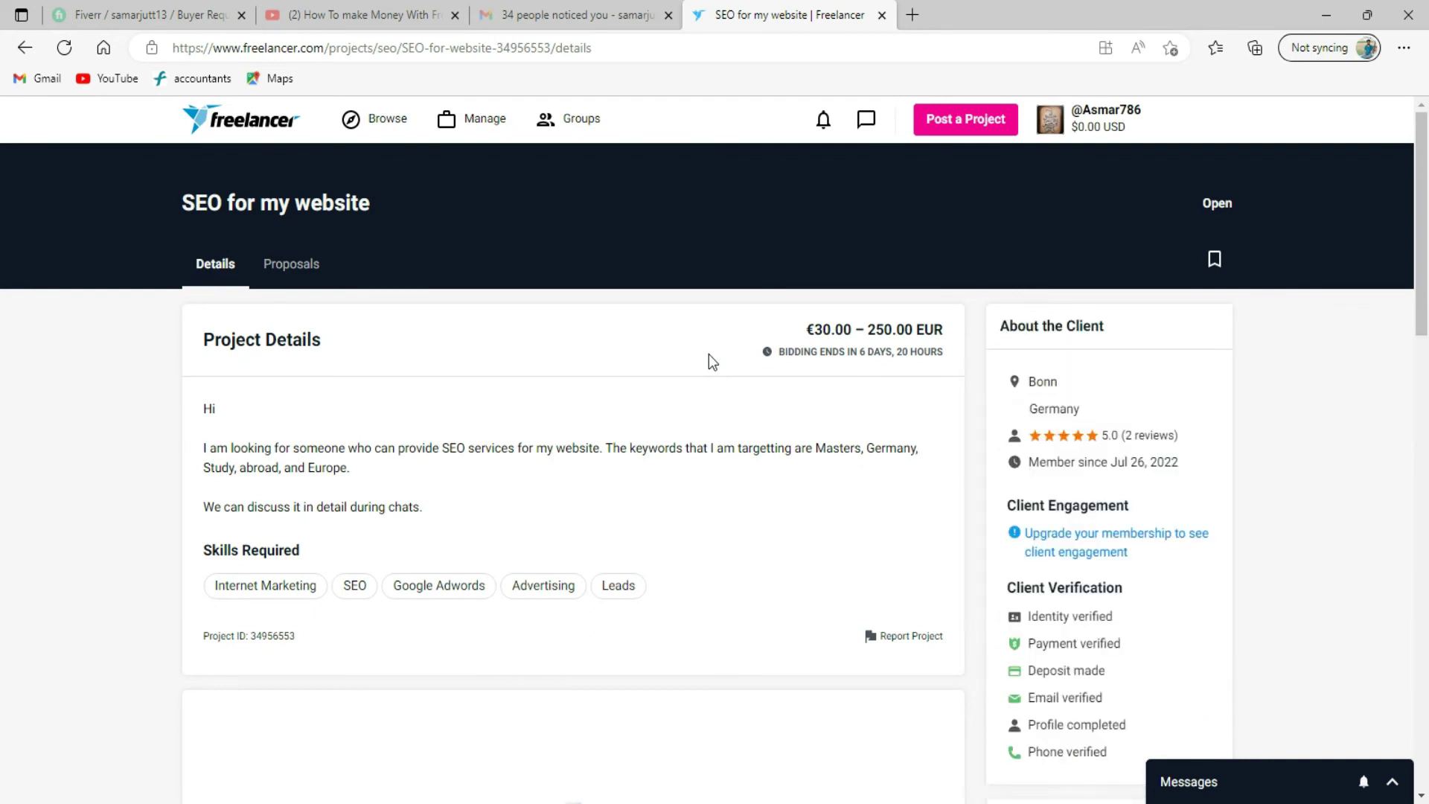
# Set the delivery time in the project's bid form to 2 days
pyautogui.scroll(-5, 708, 354)
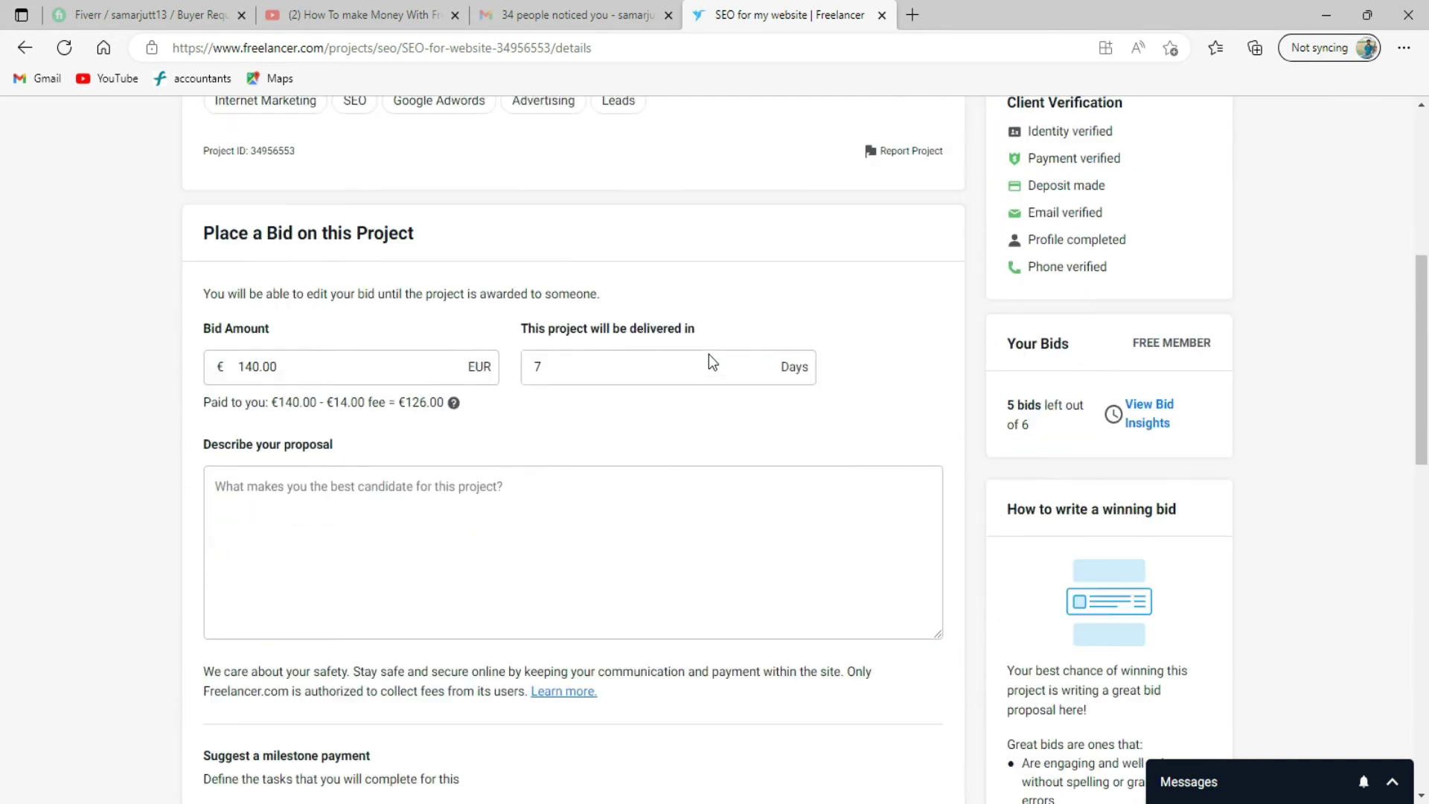
pyautogui.scroll(3, 708, 354)
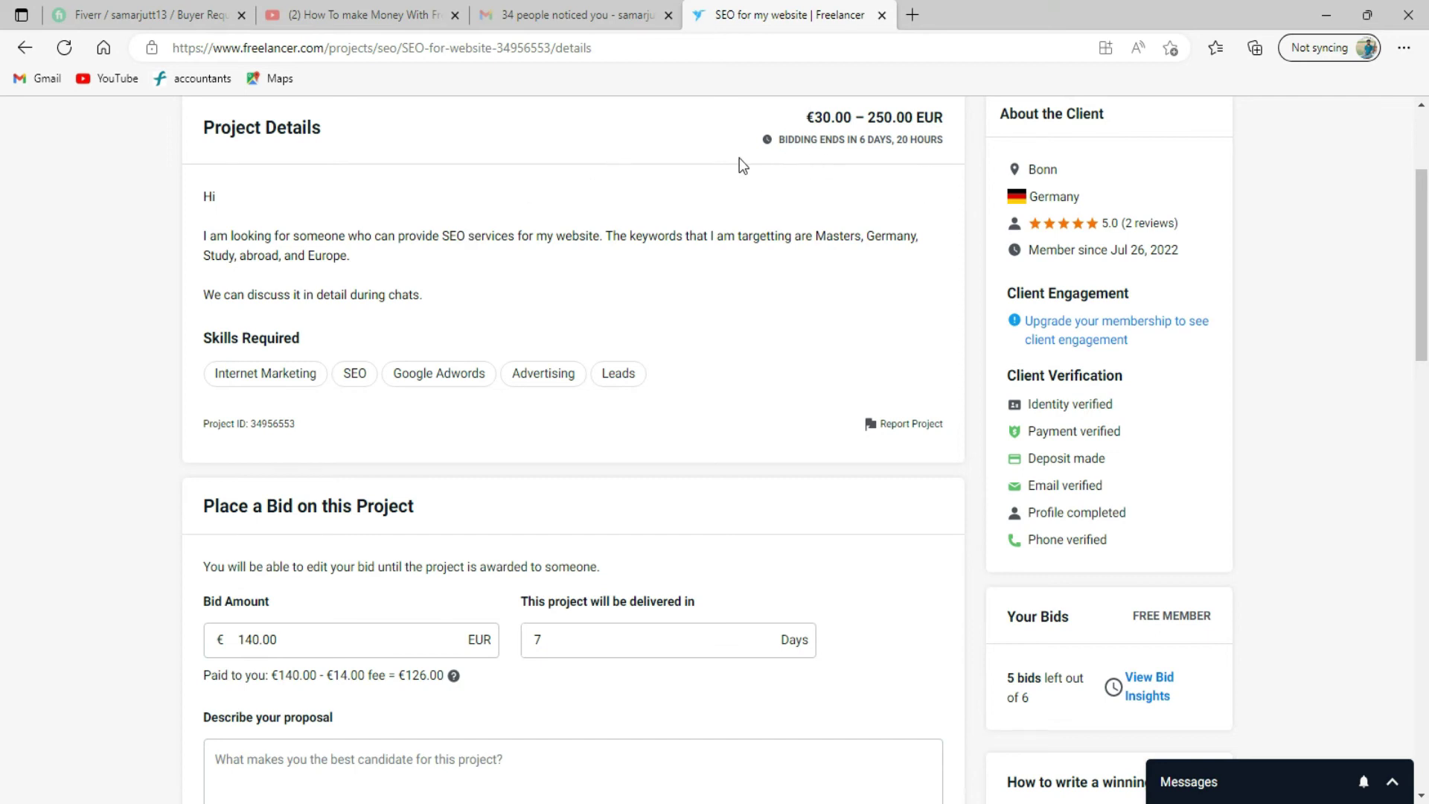
pyautogui.scroll(-1, 509, 179)
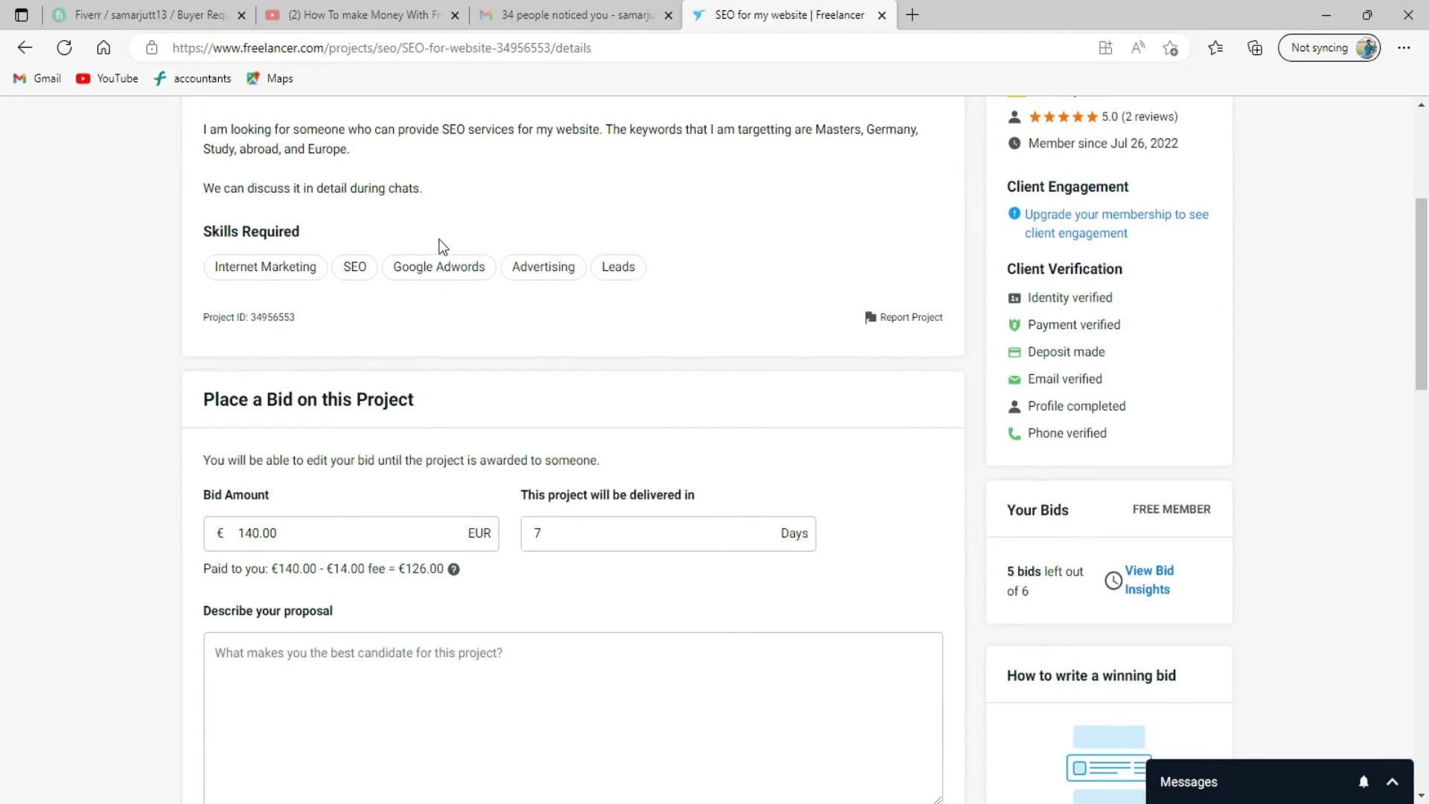
pyautogui.click(579, 544)
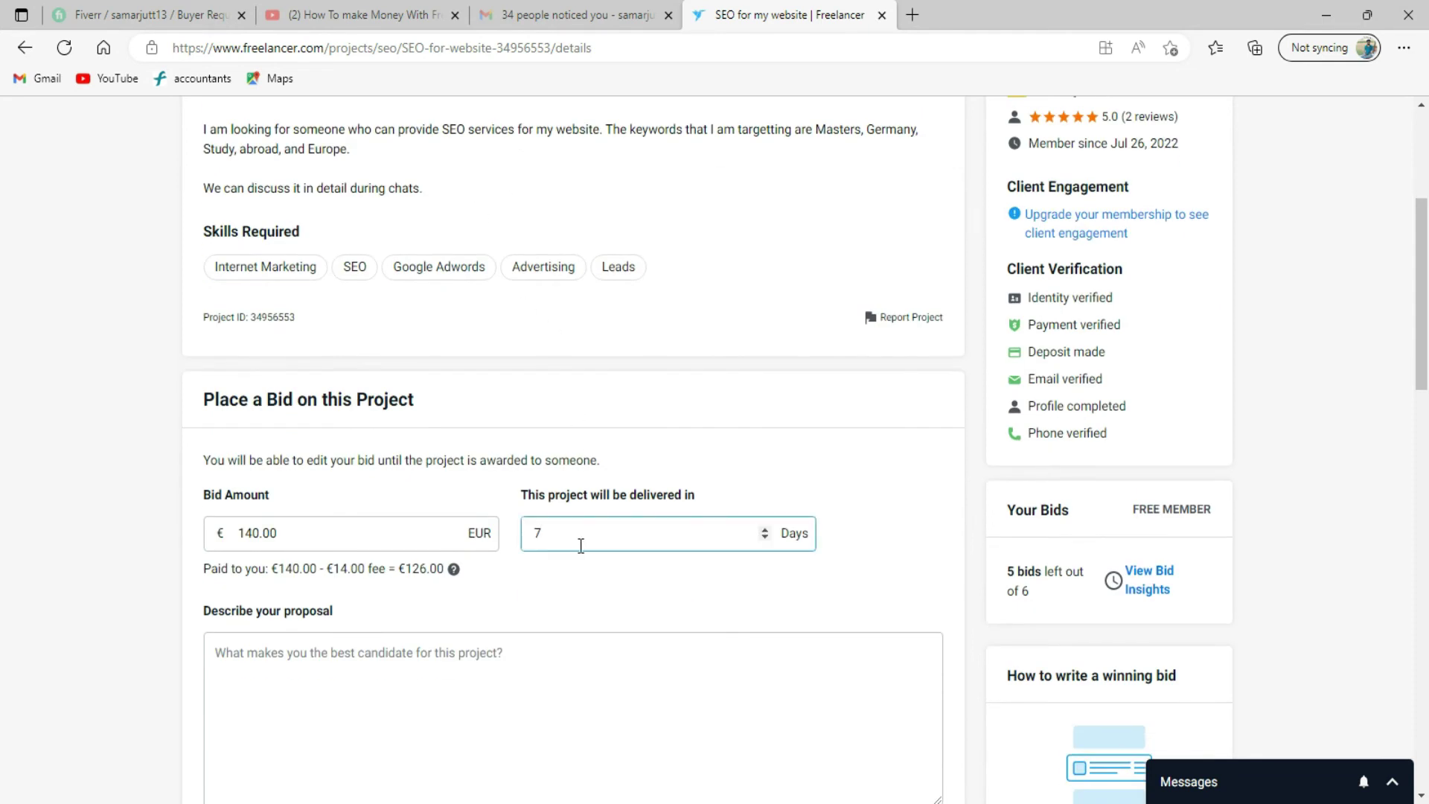
pyautogui.press('BackSpace')
pyautogui.write('2')
# Set the bid amount to 100 EUR
pyautogui.click(289, 526)
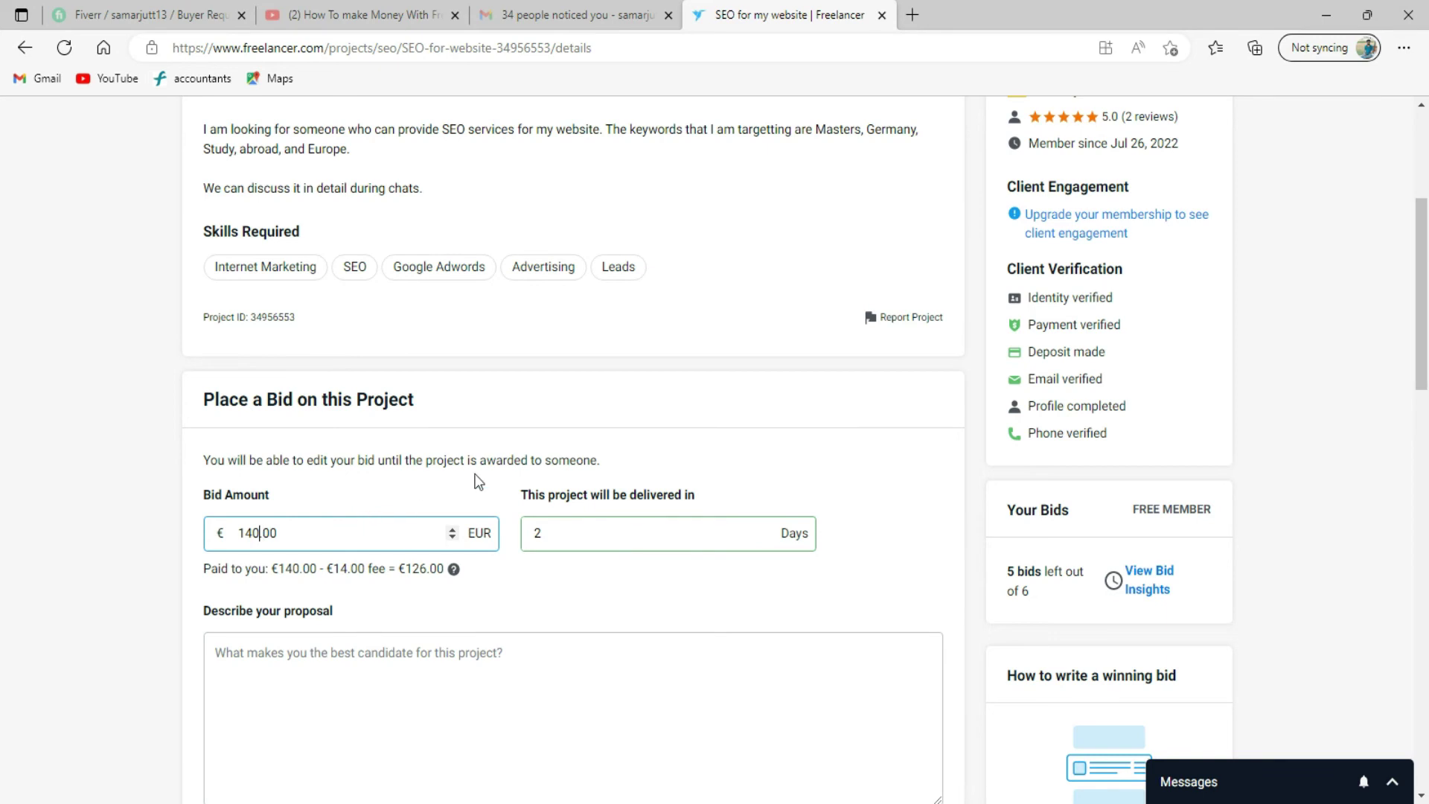
pyautogui.scroll(3, 420, 502)
pyautogui.scroll(-2, 672, 379)
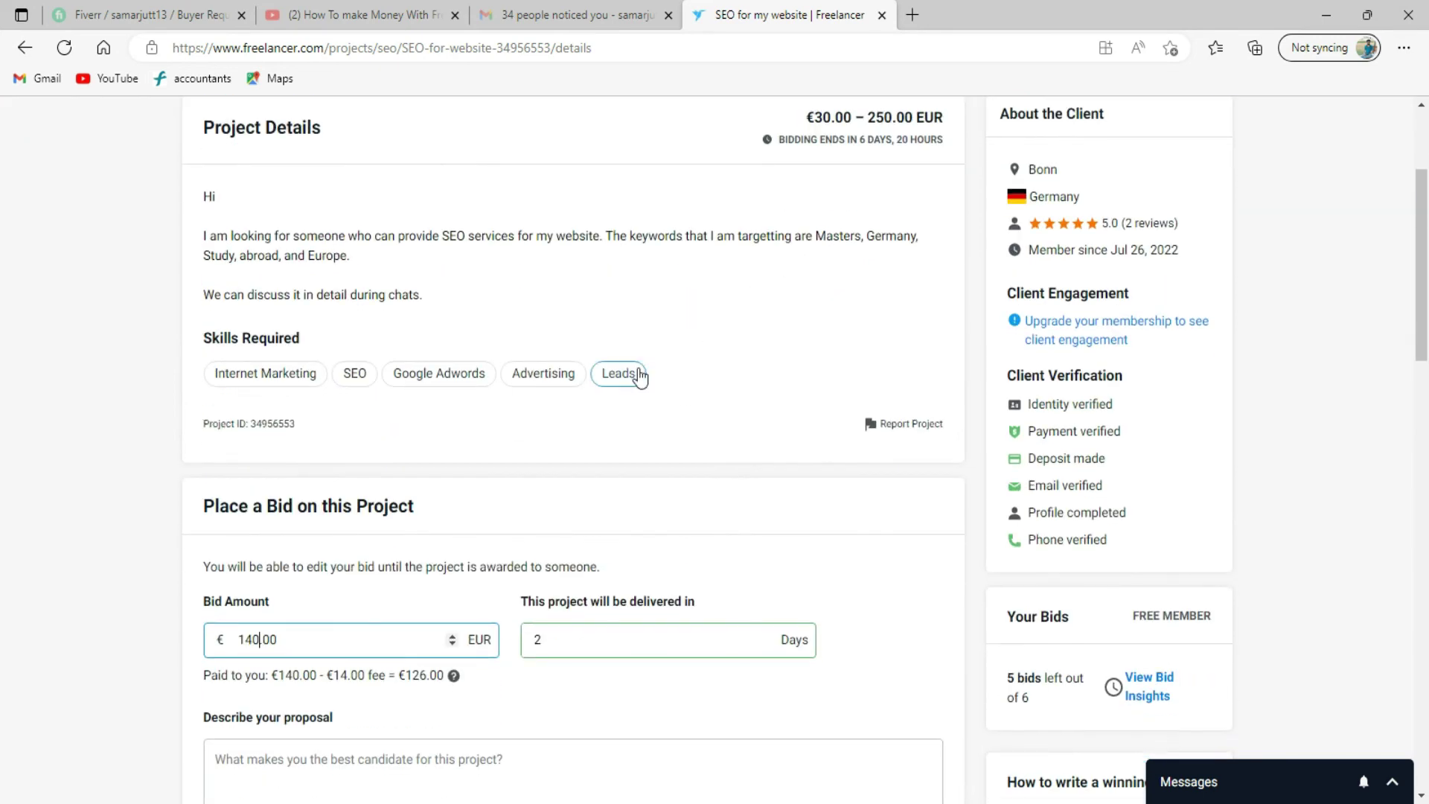
pyautogui.press('BackSpace')
pyautogui.press('BackSpace')
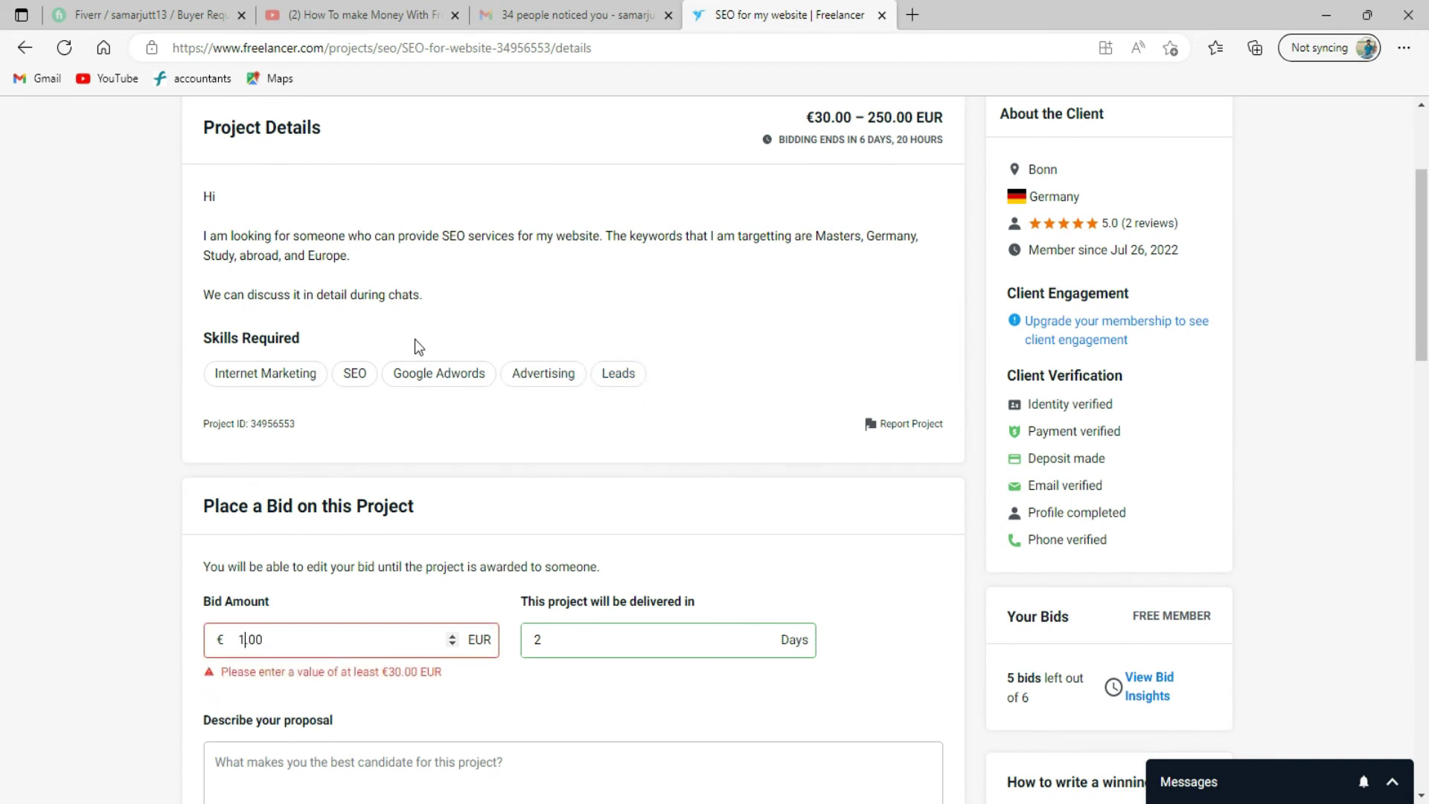
pyautogui.write('1')
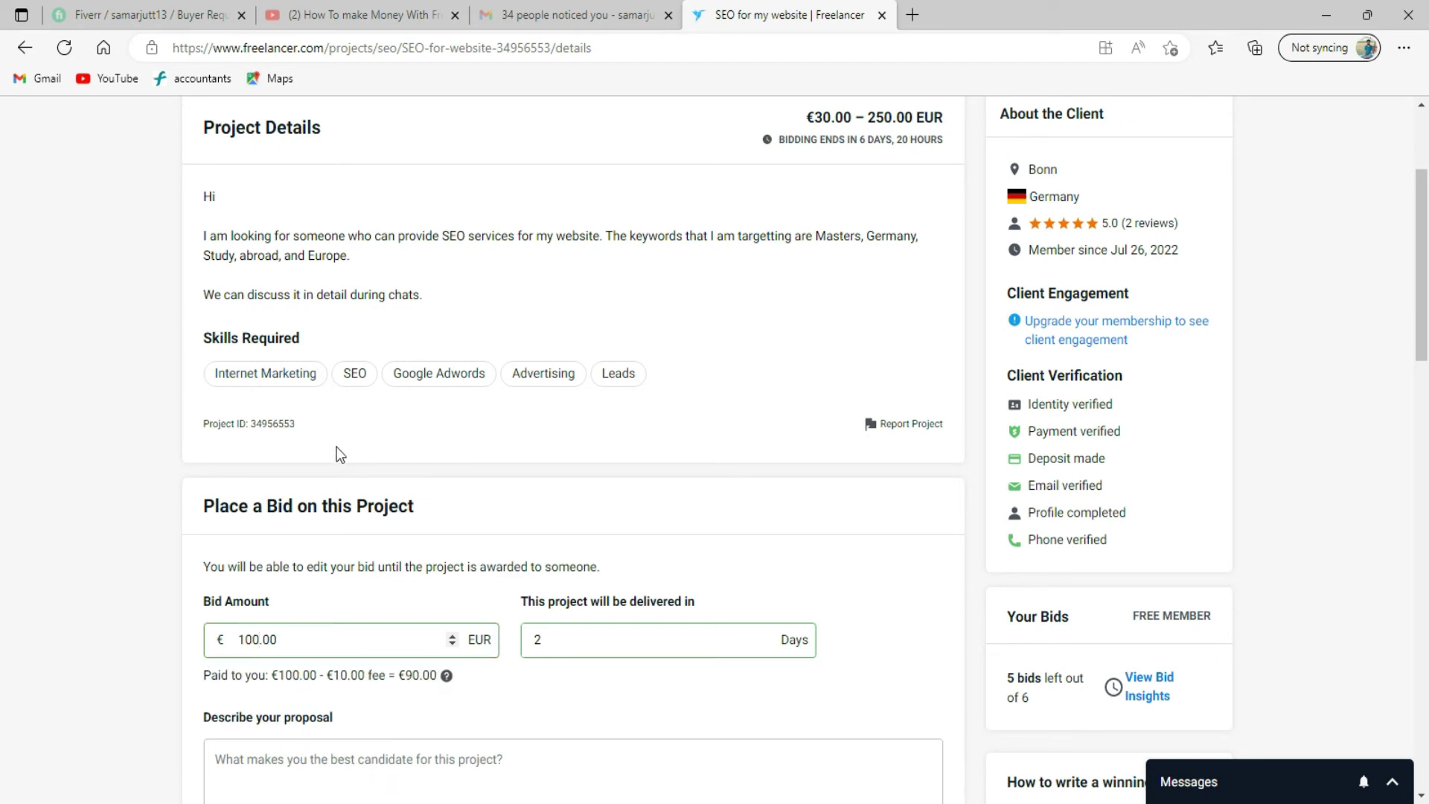
# Set the bid amount to 50 EUR
pyautogui.press('BackSpace')
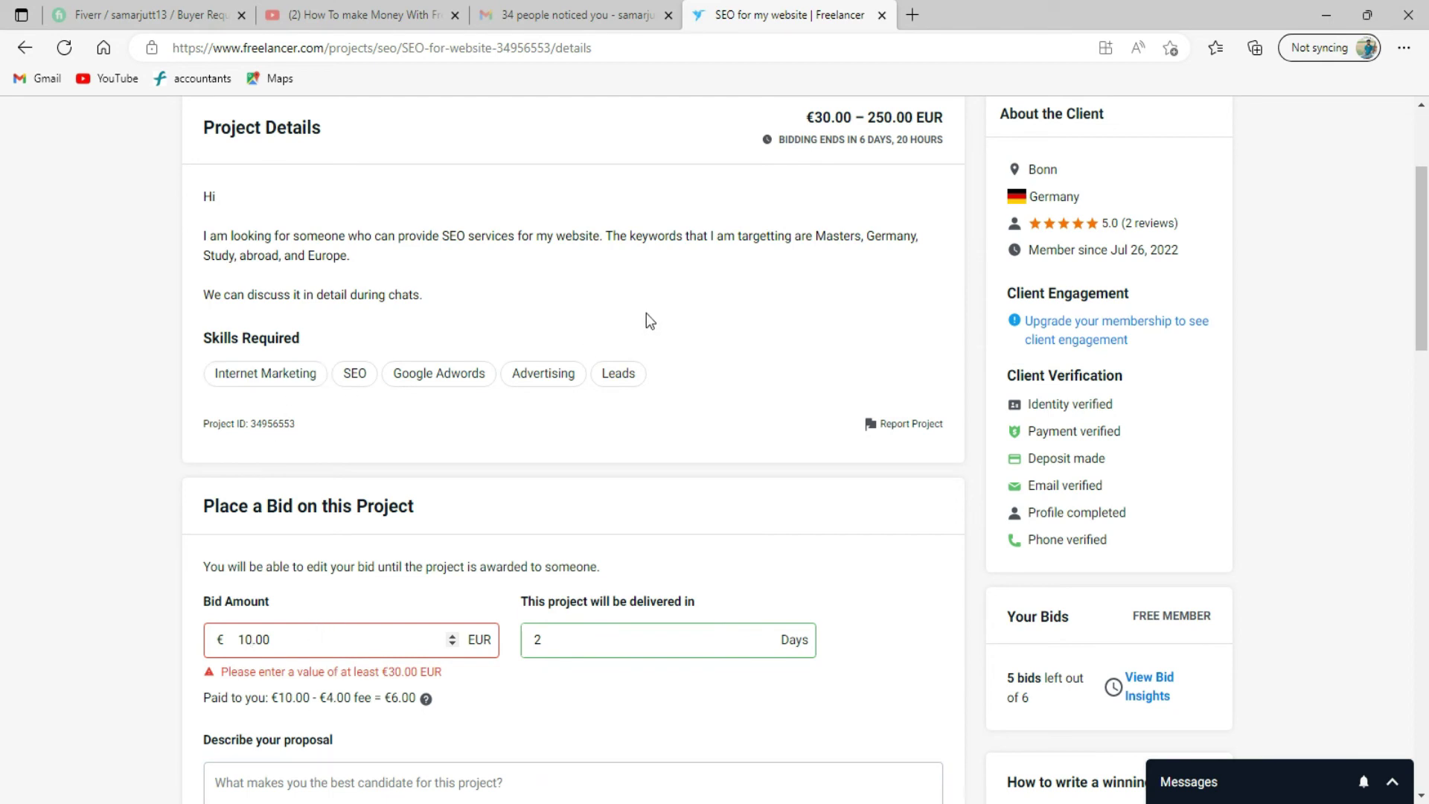
pyautogui.press('BackSpace')
pyautogui.press('BackSpace')
pyautogui.write('50')
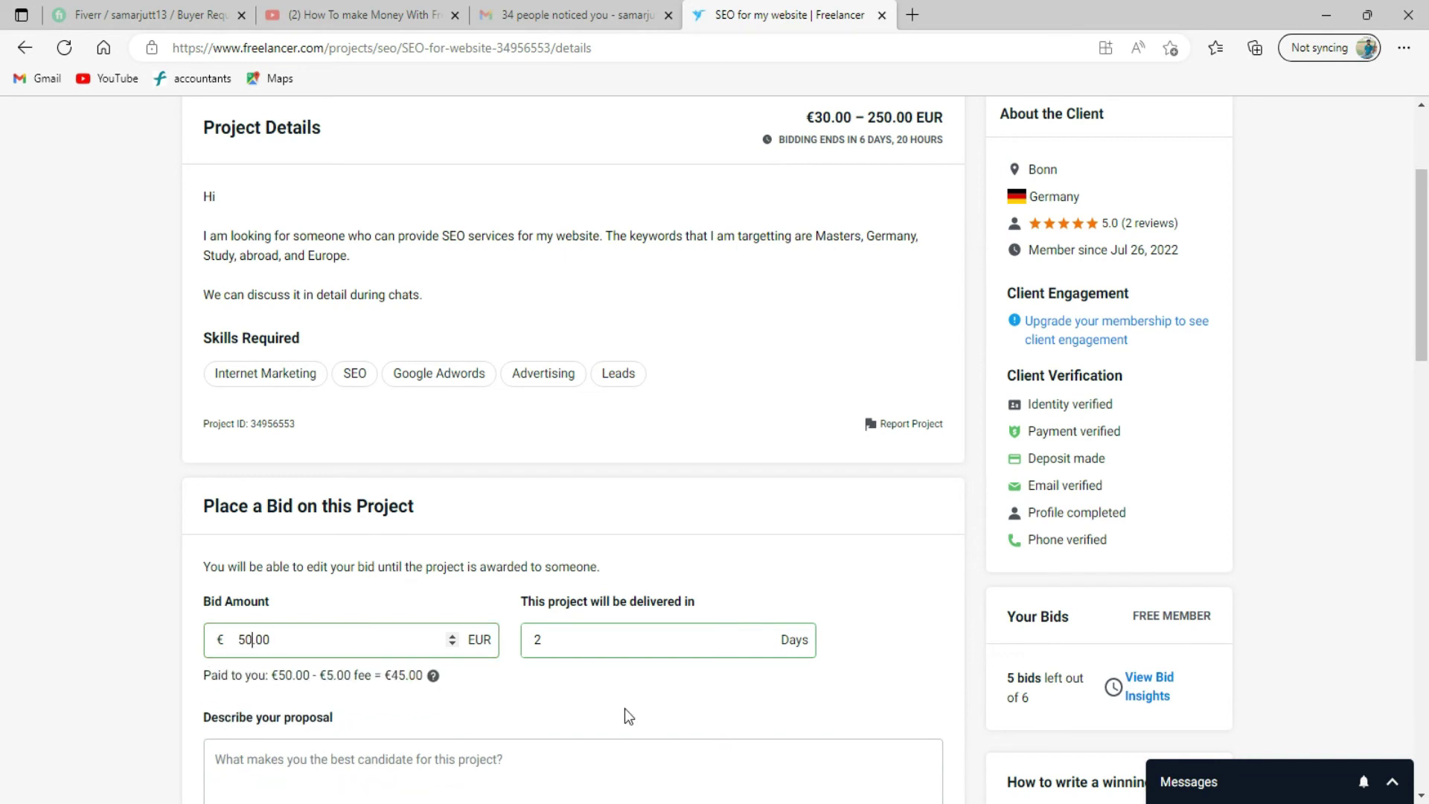
# Begin the proposal description with "Hello how are i am on this field about an year ago"
pyautogui.scroll(-3, 463, 662)
pyautogui.click(473, 594)
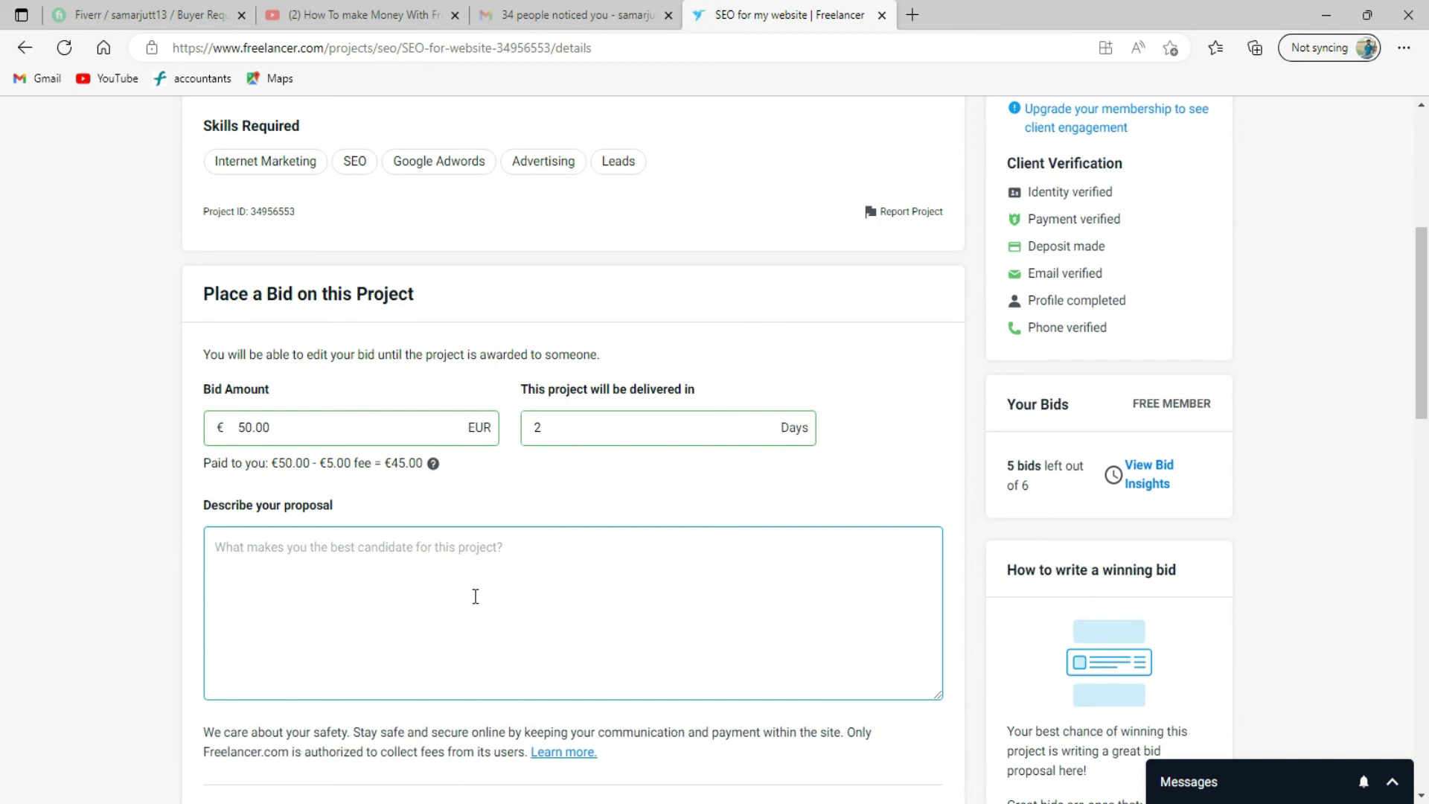
pyautogui.write('H')
pyautogui.write('llo')
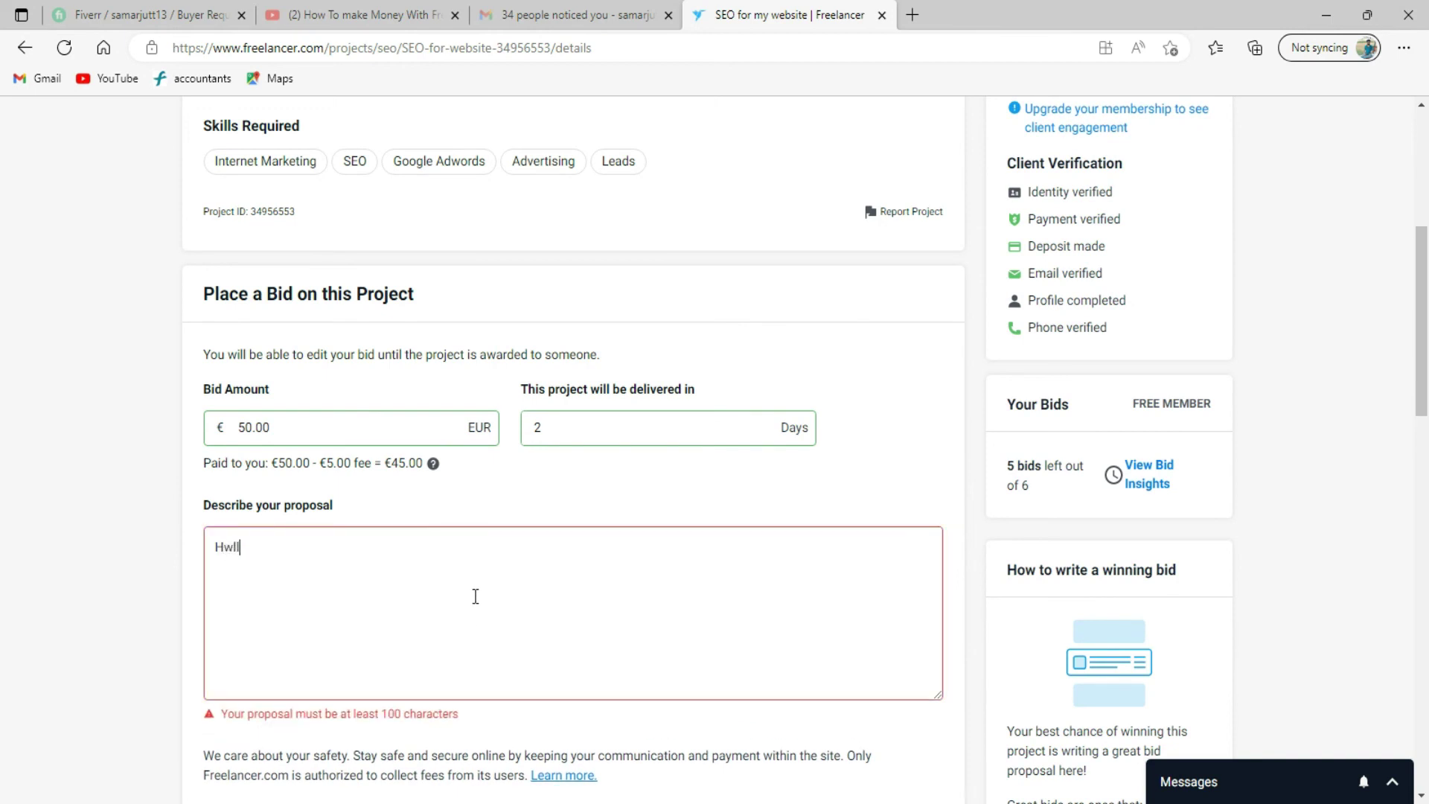
pyautogui.press('BackSpace')
pyautogui.press('BackSpace')
pyautogui.press('BackSpace')
pyautogui.press('BackSpace')
pyautogui.press('BackSpace')
pyautogui.write('ello how are i am on')
pyautogui.write(' h')
pyautogui.press('BackSpace')
pyautogui.write('this fi')
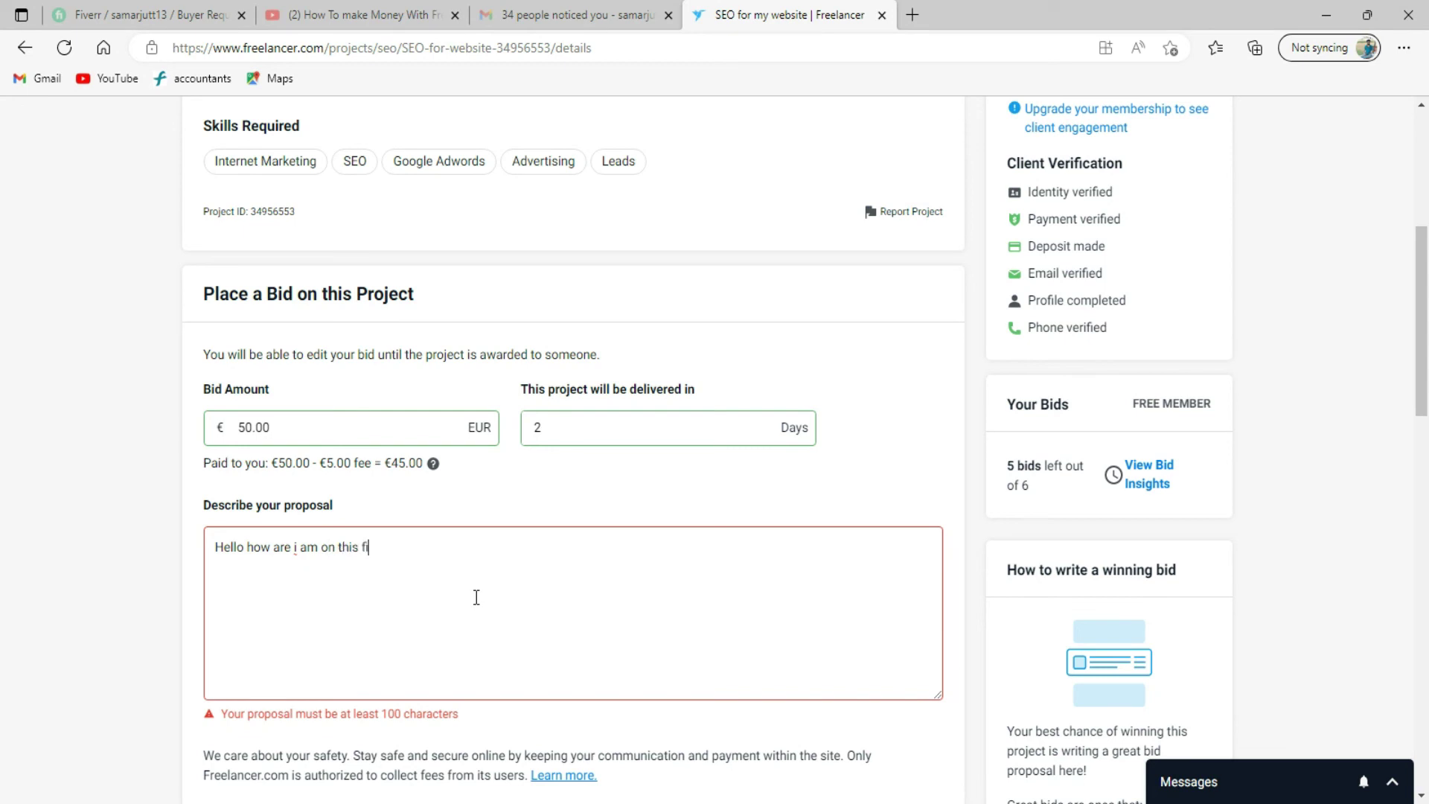
pyautogui.write('eld ab')
pyautogui.write('out ')
pyautogui.write('an y')
pyautogui.write('ear ag')
pyautogui.write('o ')
# Finish the proposal description with "so you can trust me i am very good working hardworking thanks"
pyautogui.write('so you')
pyautogui.write(' can t')
pyautogui.write('rust ')
pyautogui.write('me ')
pyautogui.write('i am ')
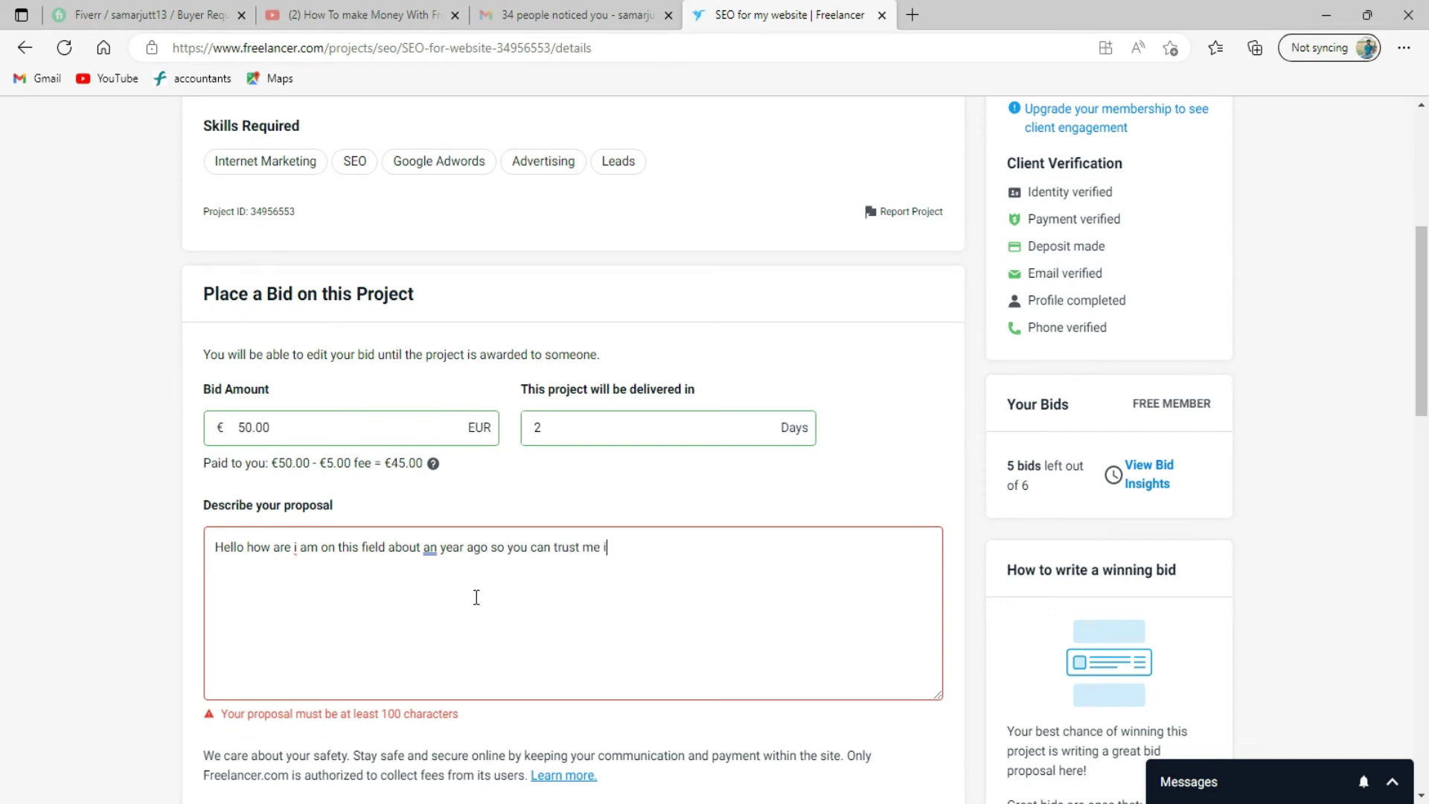
pyautogui.write('very good working')
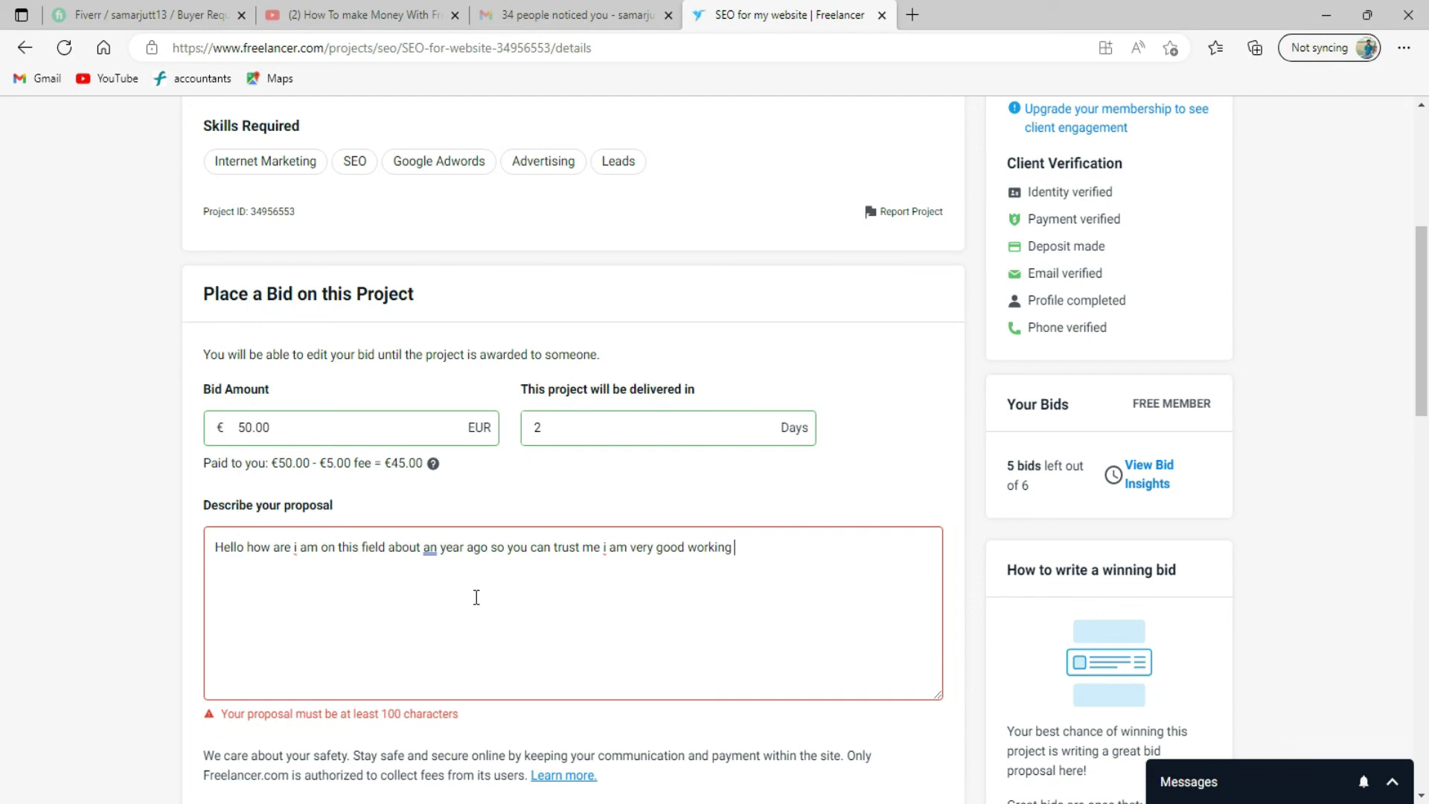
pyautogui.write('hardworki')
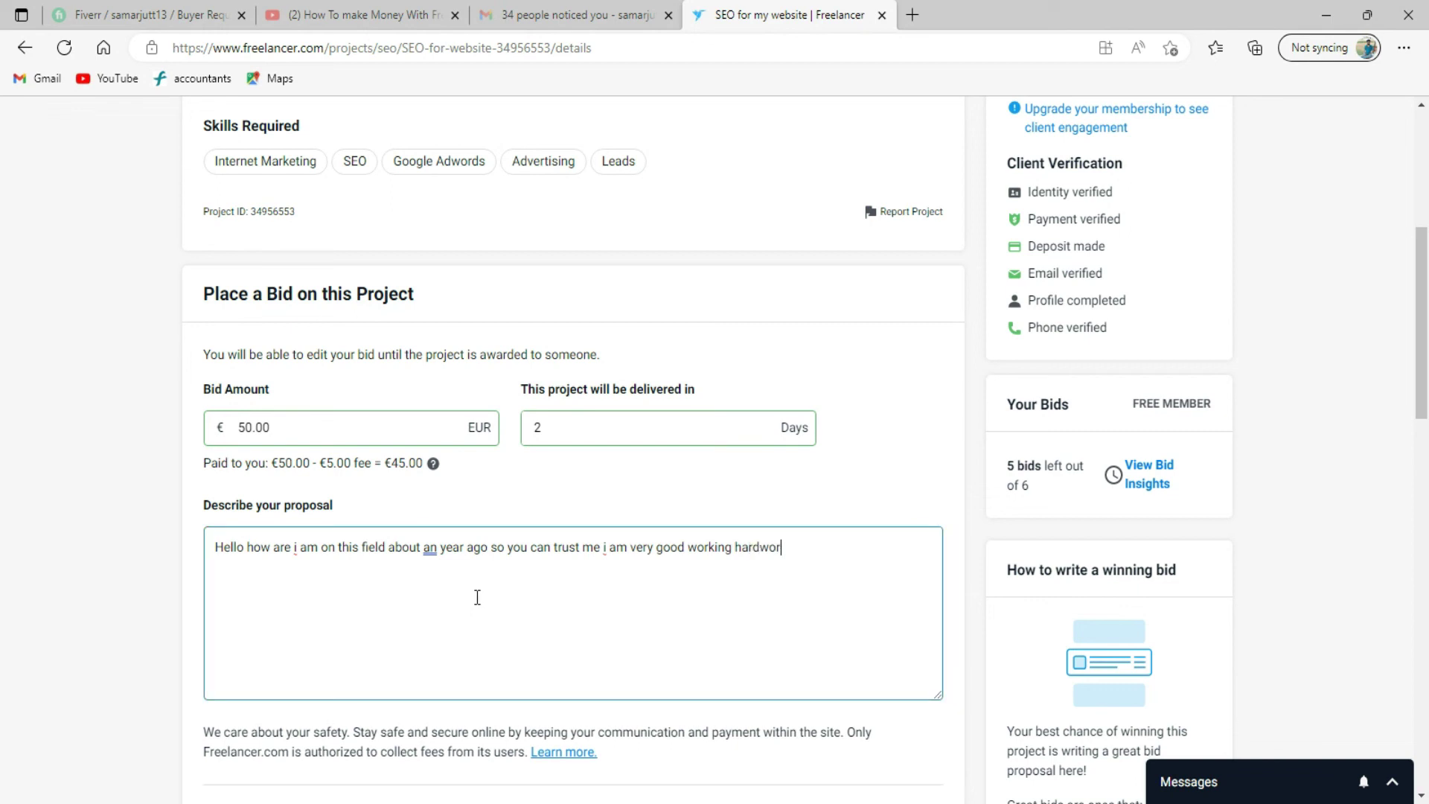
pyautogui.write('ng thanks')
# Place the bid on the project, leaving the suggested milestone as is and all optional upgrades unselected
pyautogui.scroll(-7, 440, 591)
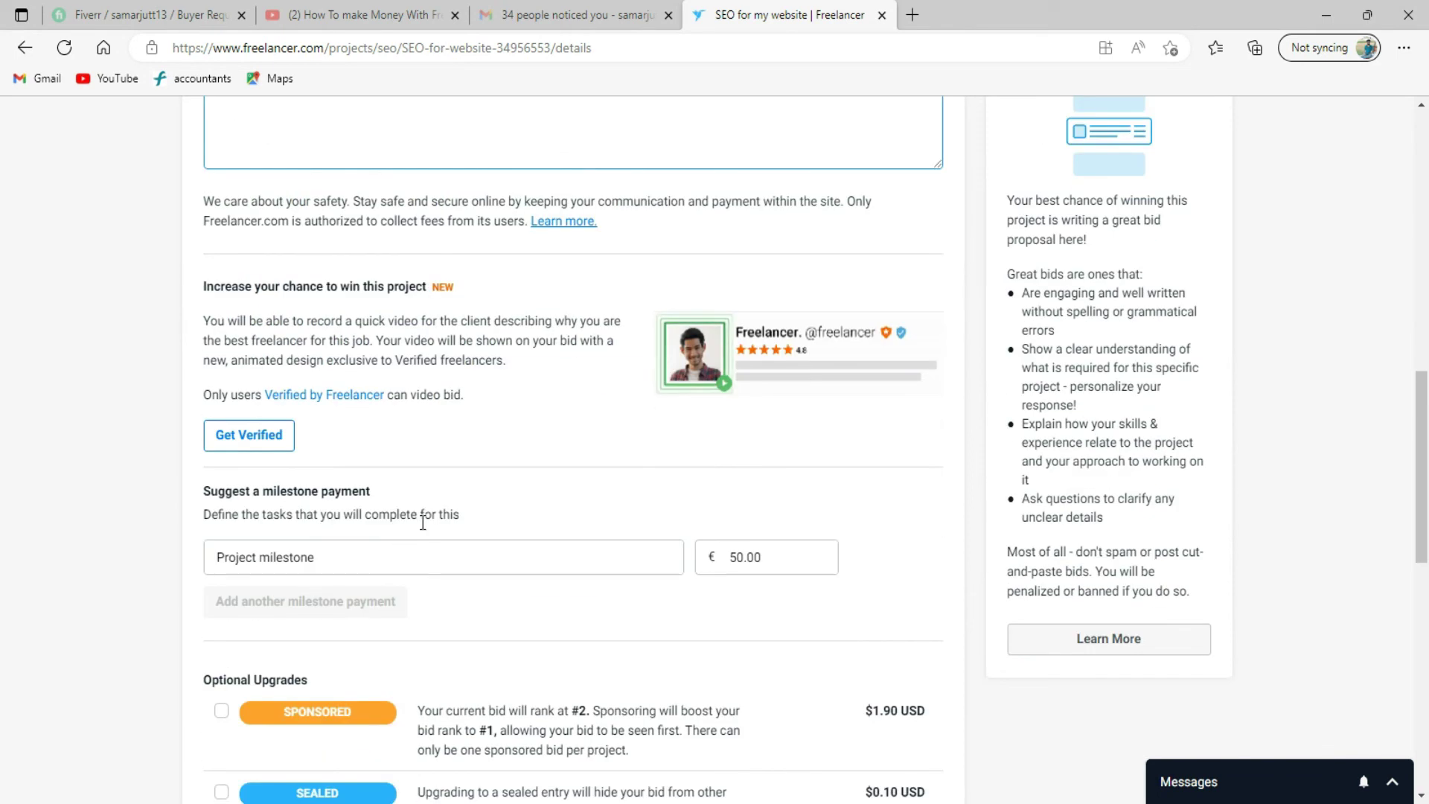
pyautogui.scroll(-4, 439, 490)
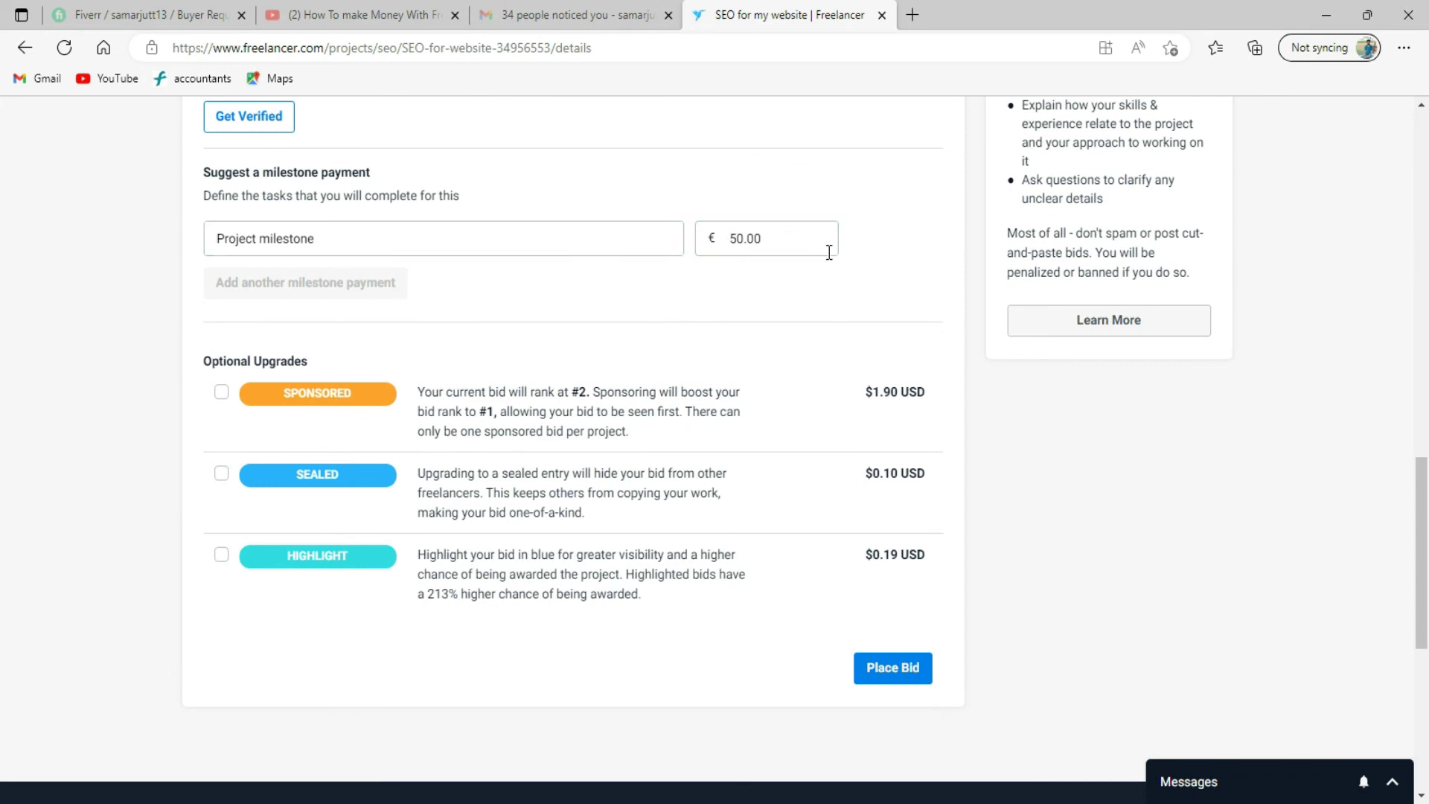
pyautogui.scroll(-1, 819, 261)
pyautogui.scroll(-3, 788, 257)
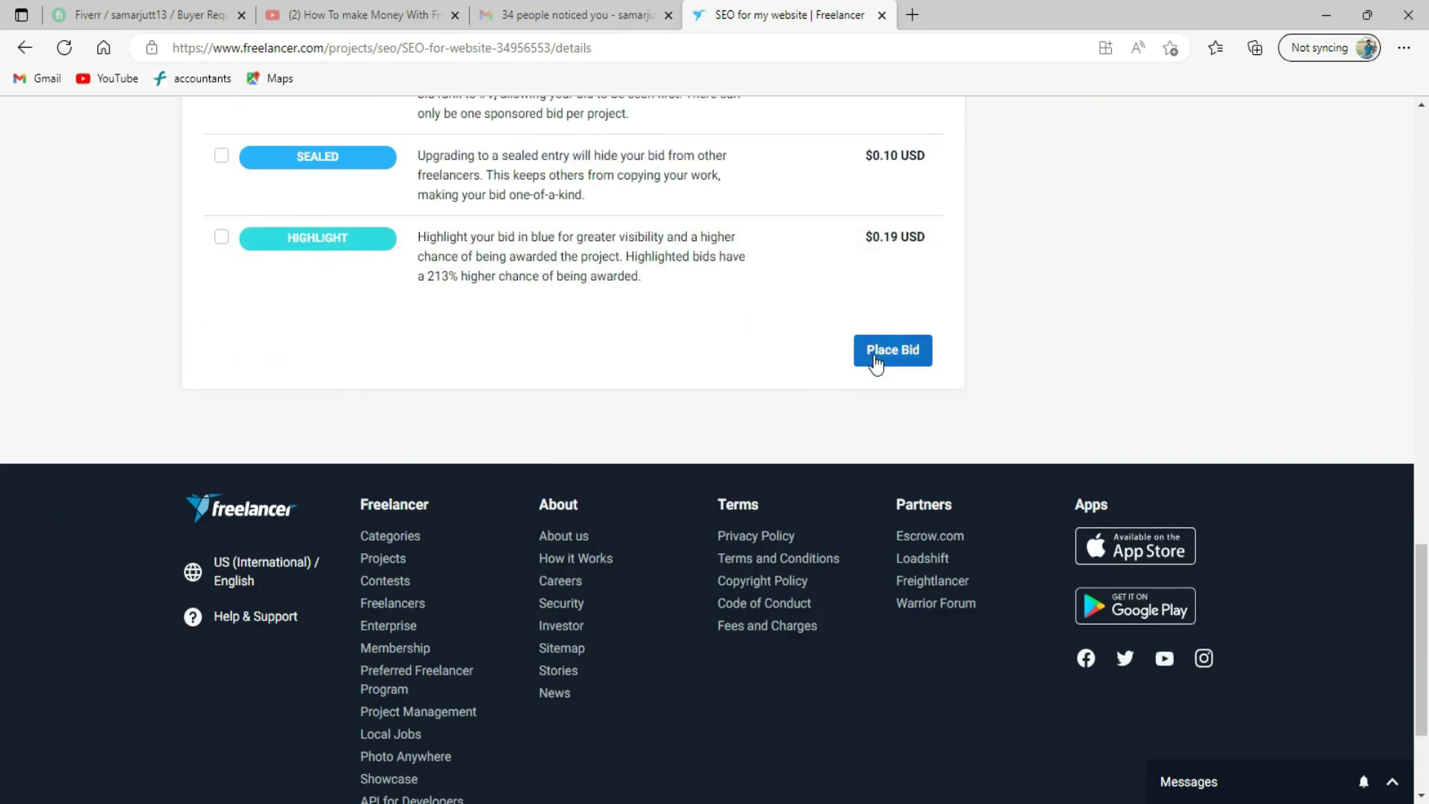
pyautogui.click(877, 363)
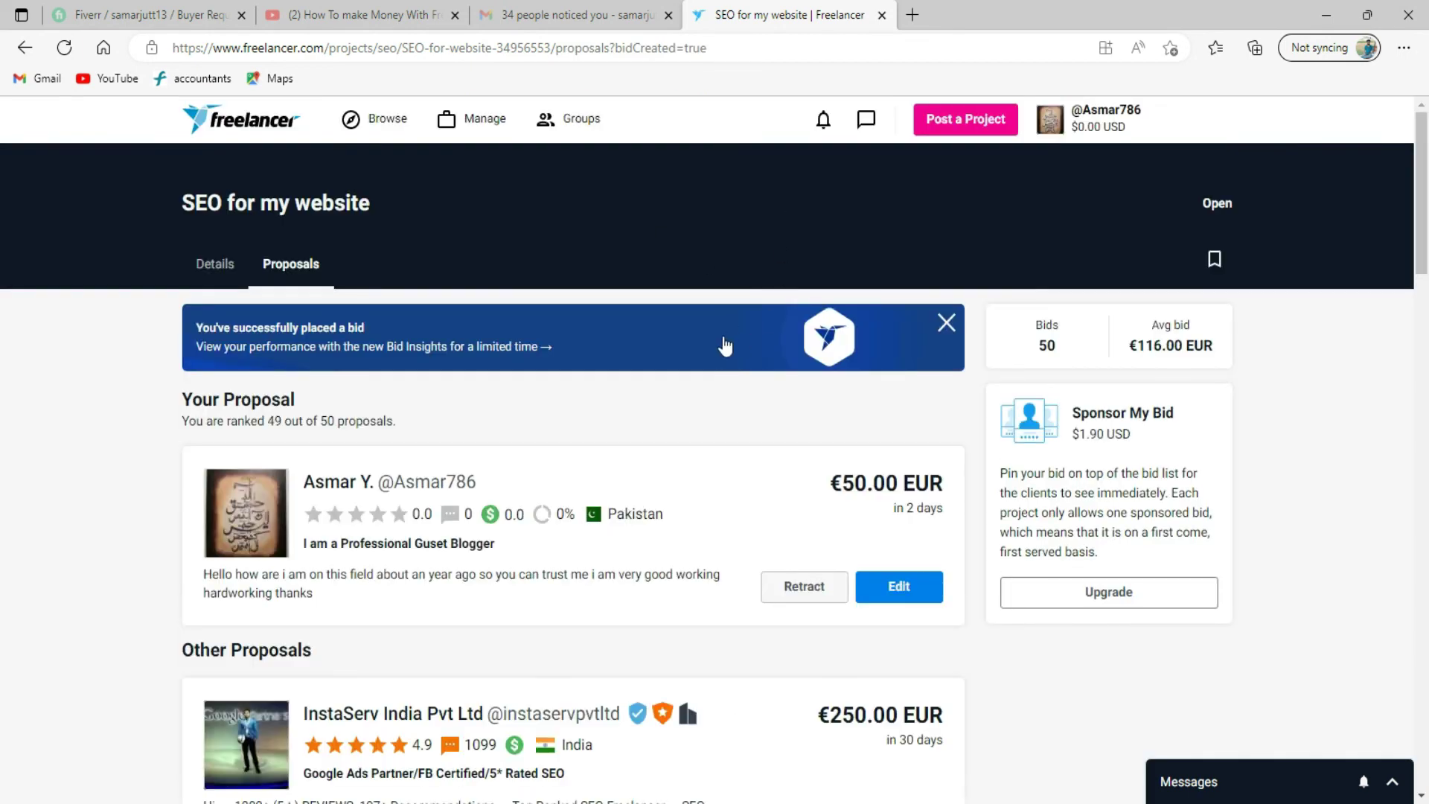
# Dismiss the bid confirmation banner above the submitted proposal on the project's proposals page
pyautogui.scroll(-3, 809, 358)
pyautogui.scroll(-4, 810, 355)
pyautogui.scroll(-4, 810, 357)
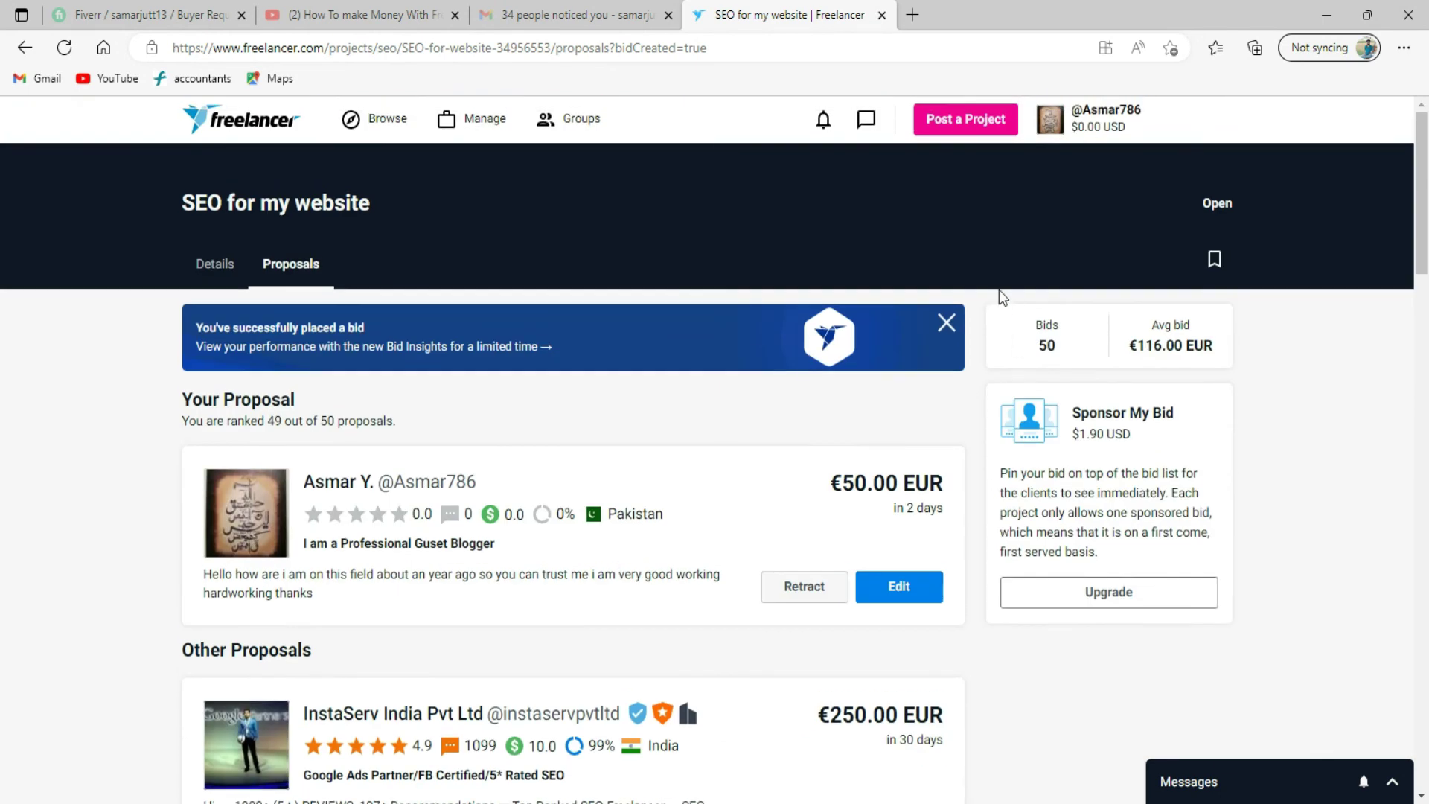
pyautogui.click(947, 323)
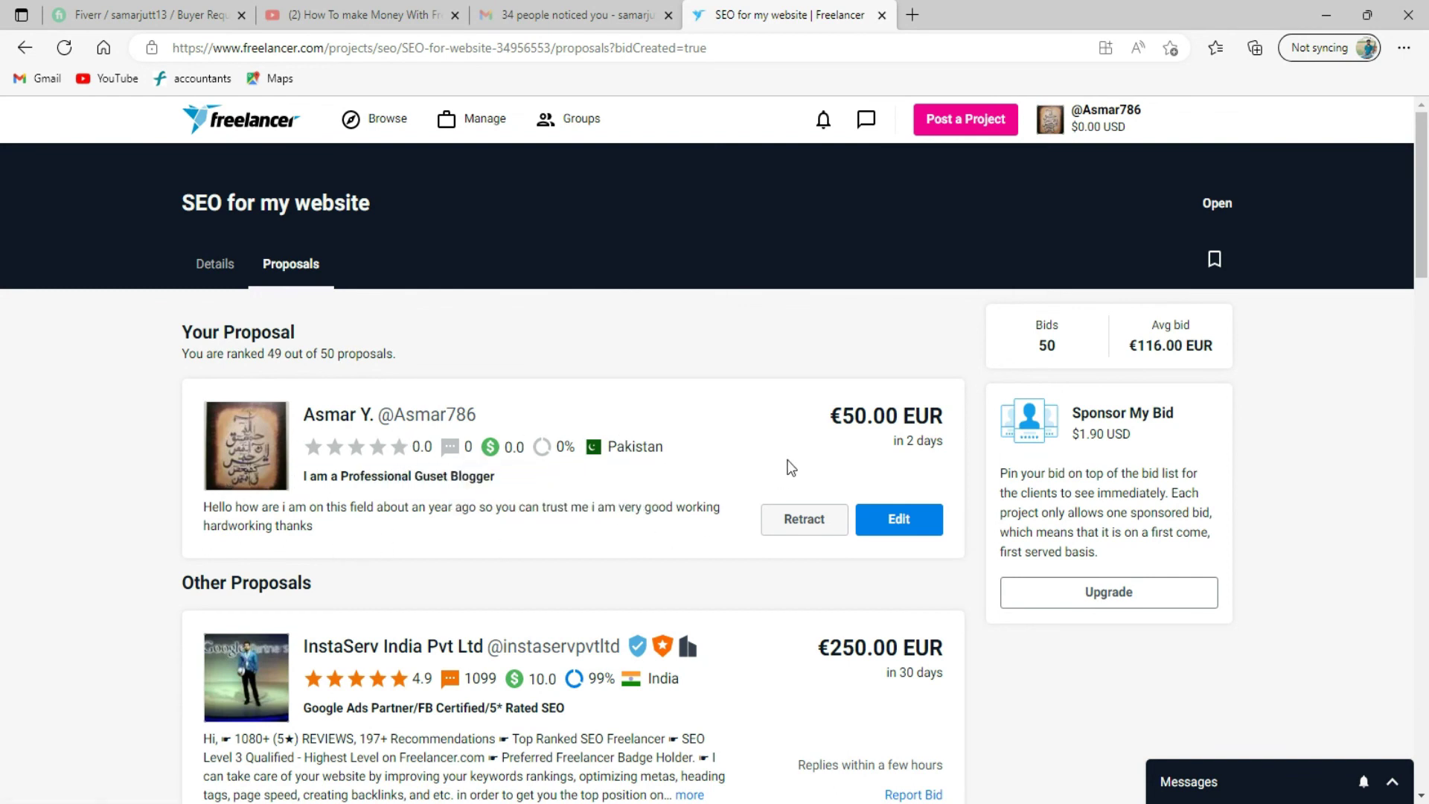
# Look through the other freelancers' proposals for the project, checking their bid amounts, delivery times and descriptions
pyautogui.scroll(-2, 784, 465)
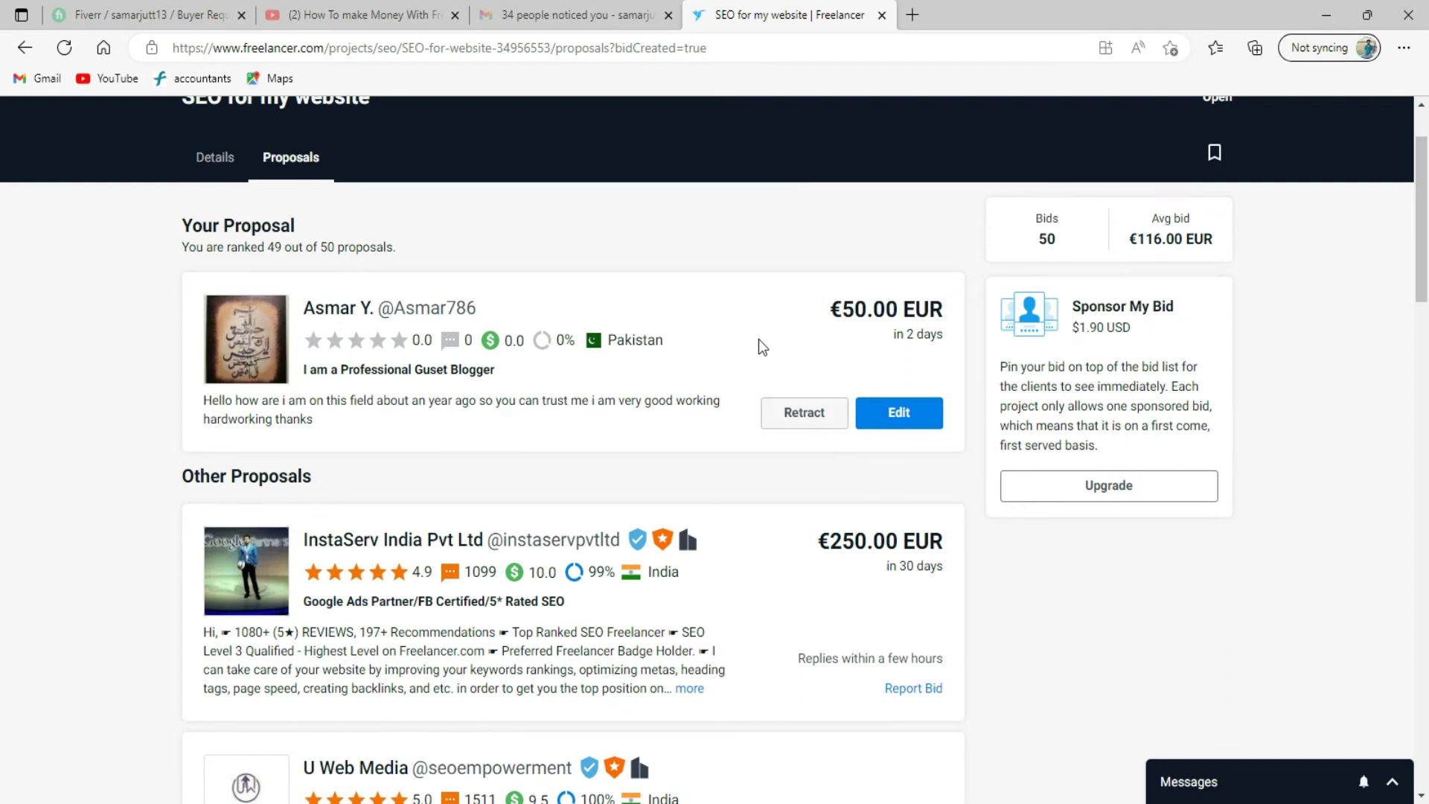
pyautogui.scroll(-7, 758, 338)
pyautogui.scroll(-14, 757, 335)
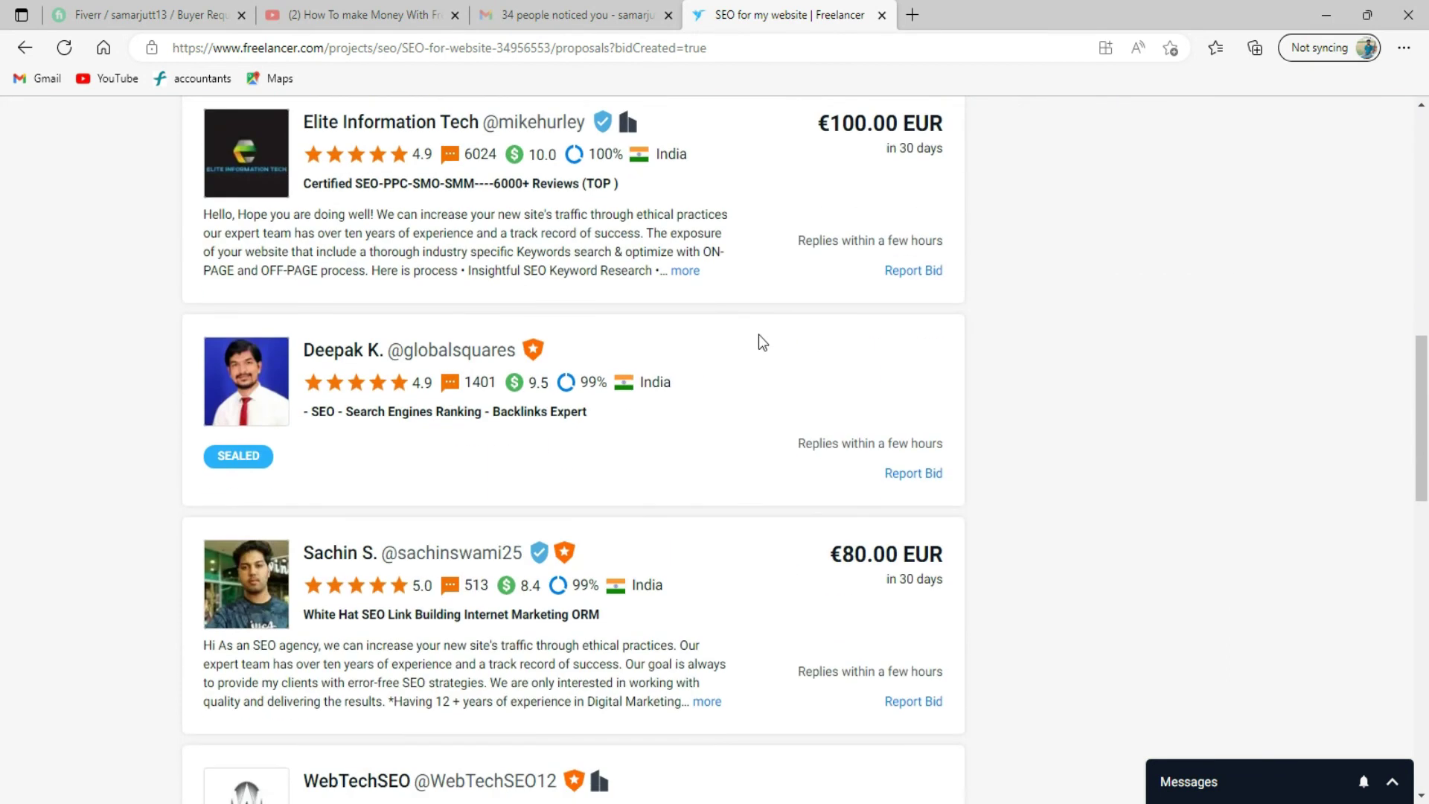
pyautogui.scroll(-6, 757, 341)
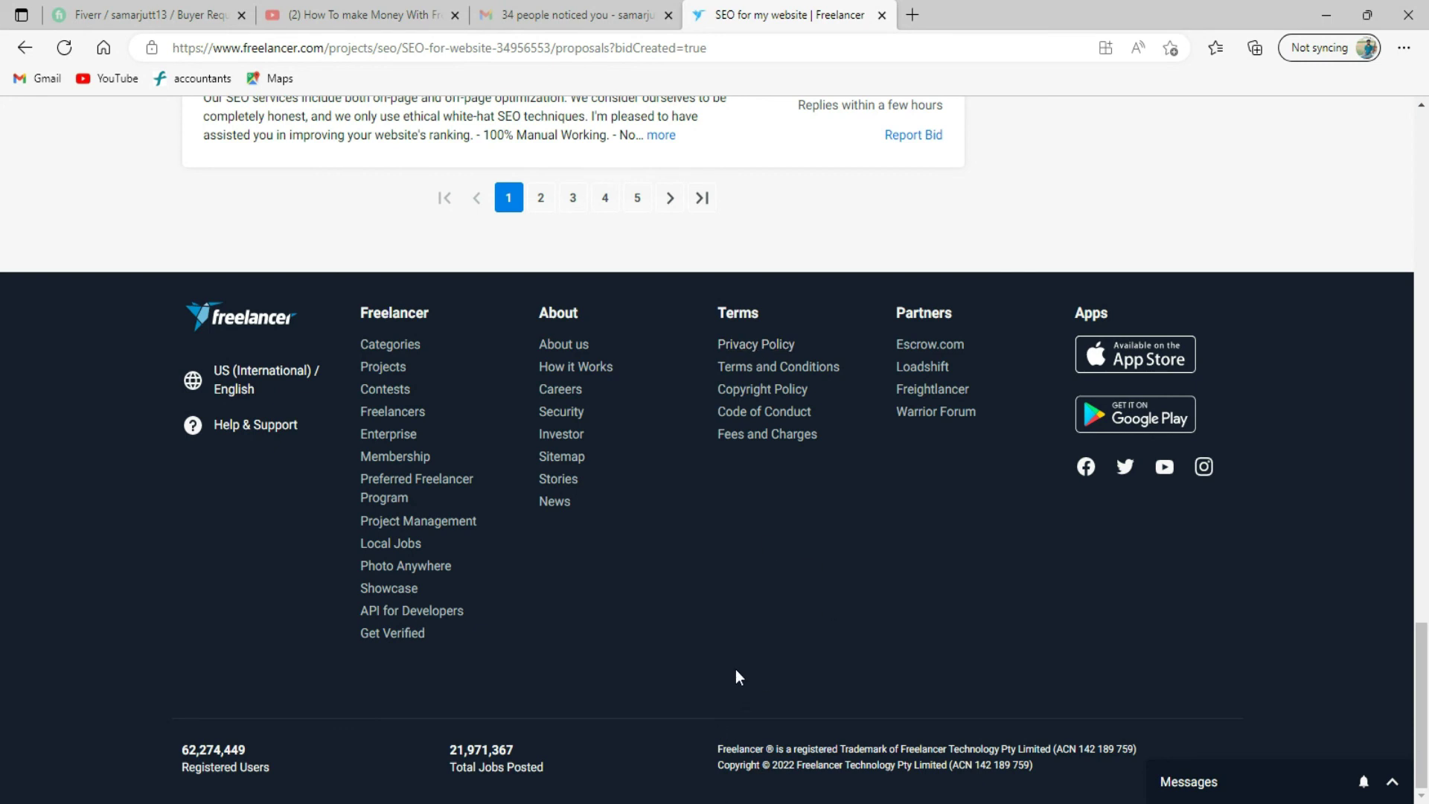
pyautogui.scroll(14, 736, 668)
pyautogui.scroll(15, 740, 677)
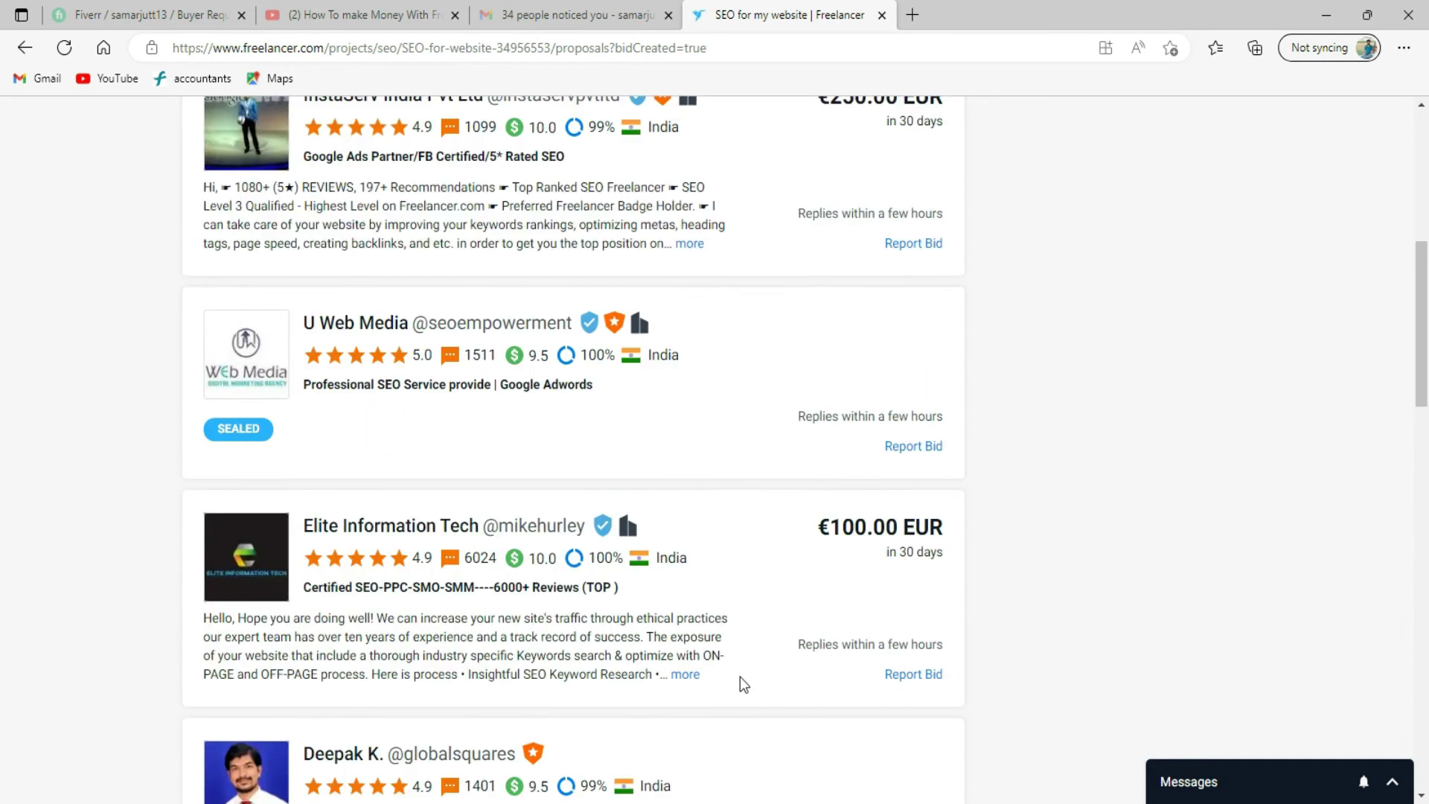